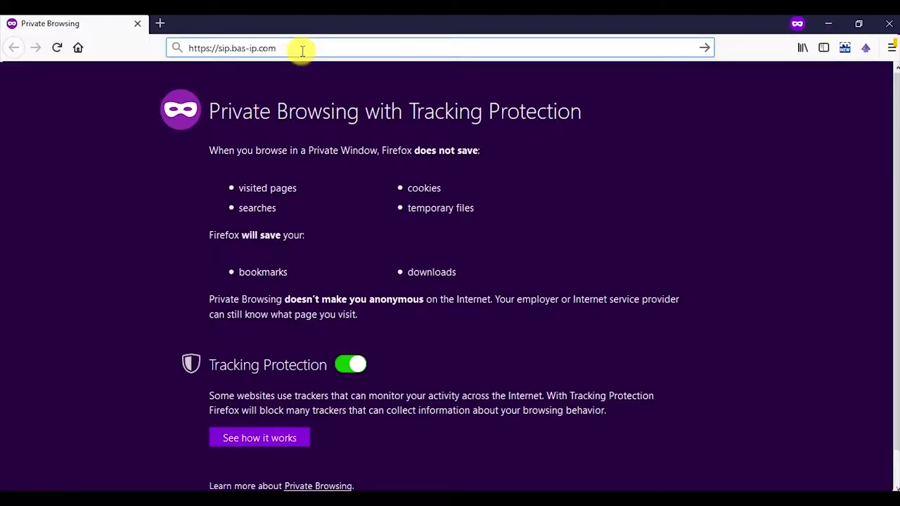
# Step: Load sip.bas-ip.com and open the Sign up registration form at its email field
pyautogui.press('Return')
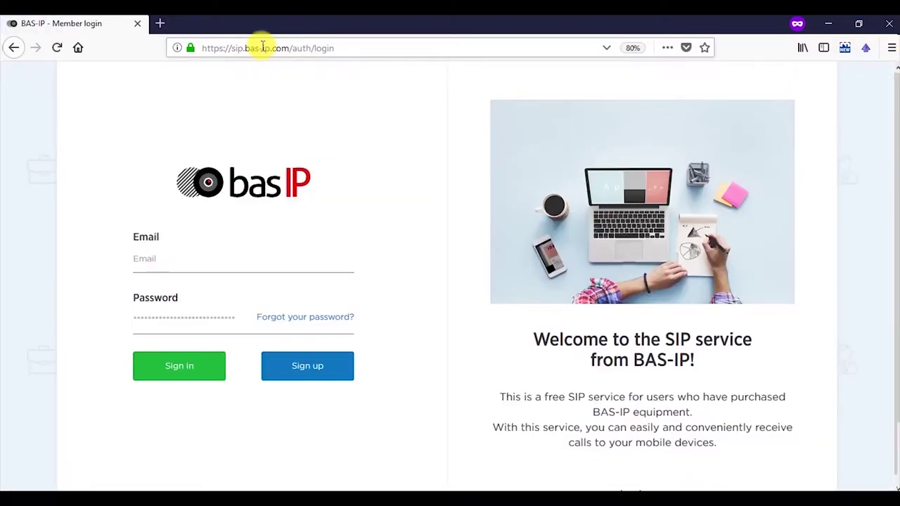
pyautogui.click(325, 372)
pyautogui.click(148, 275)
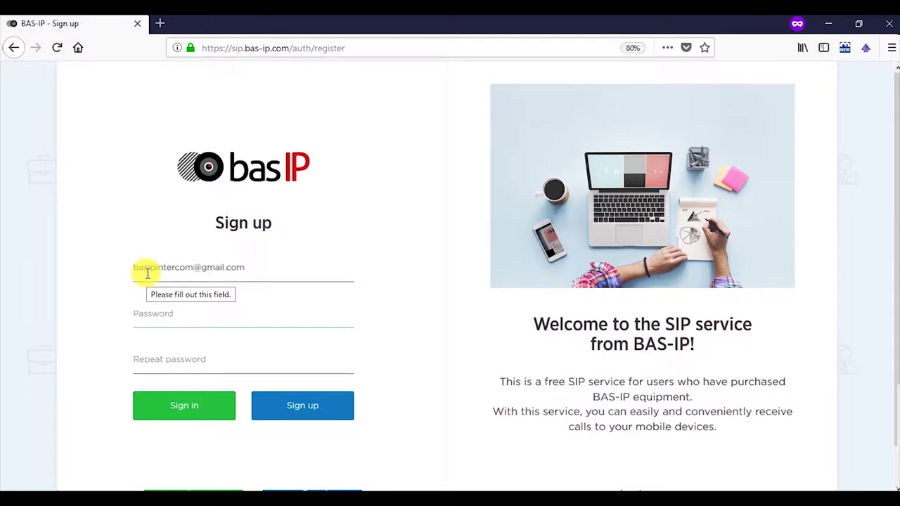
# Step: Enter the account email, submit registration, and find the verification link in the BAS-IP email
pyautogui.click(297, 406)
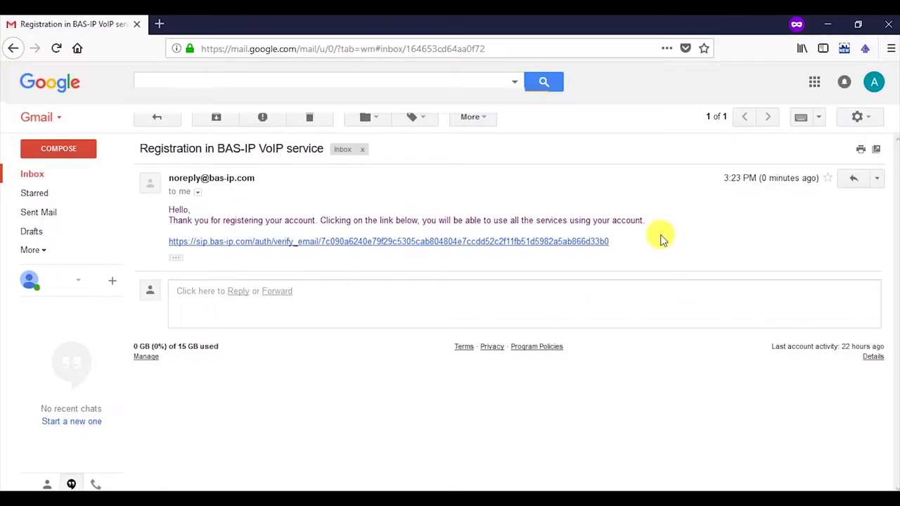
pyautogui.moveTo(613, 241); pyautogui.dragTo(172, 242)
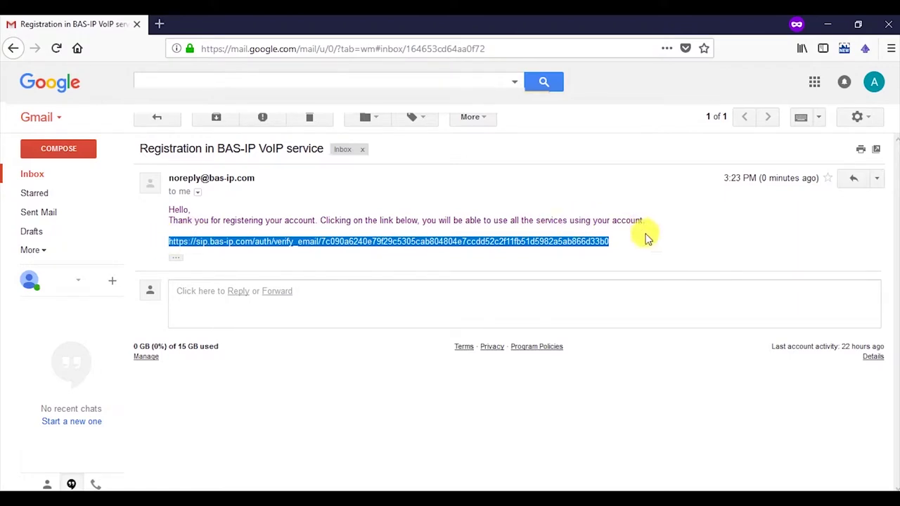
pyautogui.click(661, 250)
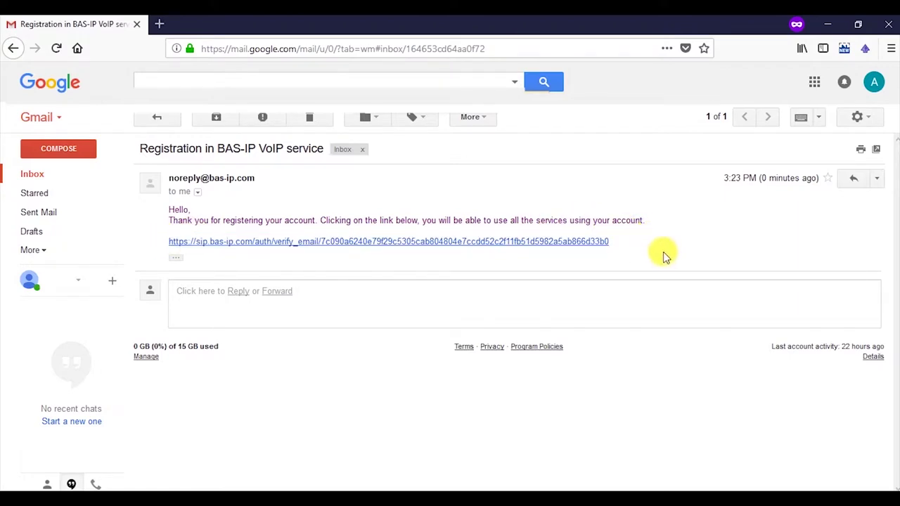
# Step: Confirm the email via the verification link and log in with the account email and password
pyautogui.click(517, 246)
pyautogui.click(217, 317)
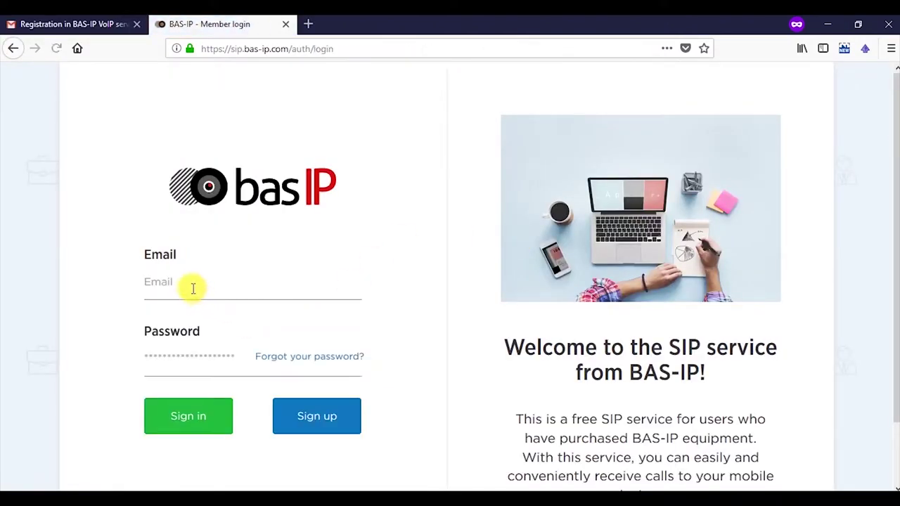
pyautogui.click(192, 288)
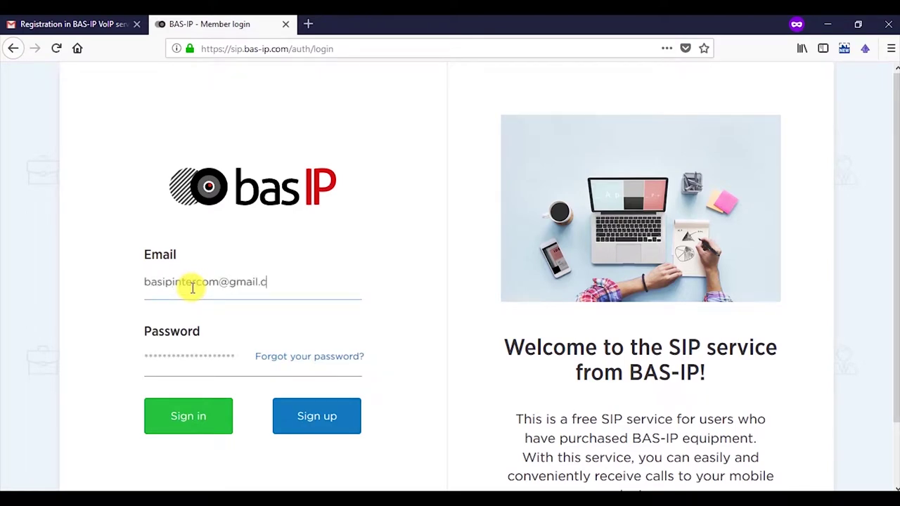
pyautogui.press('Tab')
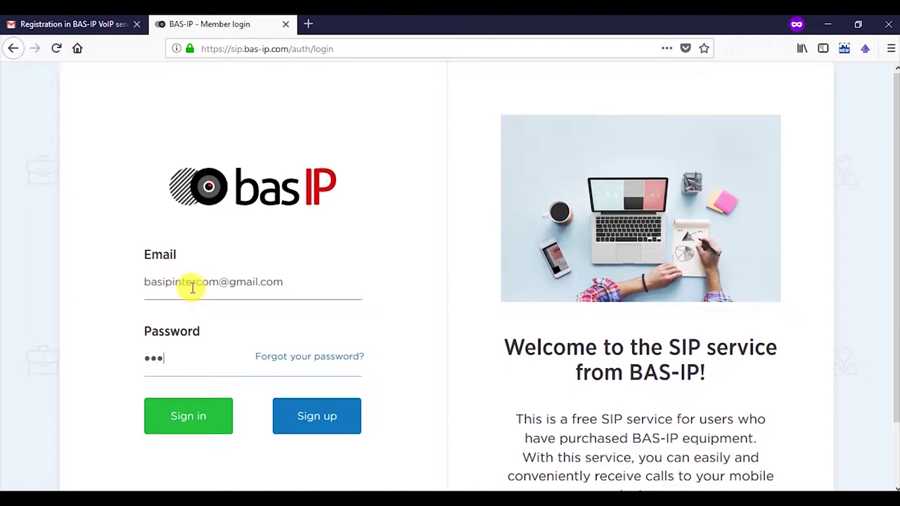
pyautogui.press('Return')
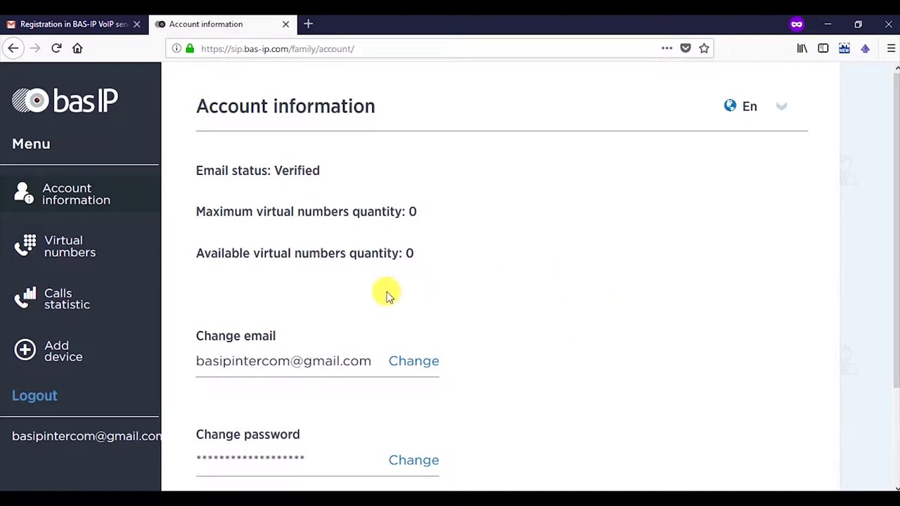
# Step: Show the Add device QR code instructions and download BAS-IP Intercom from the App Store
pyautogui.click(61, 351)
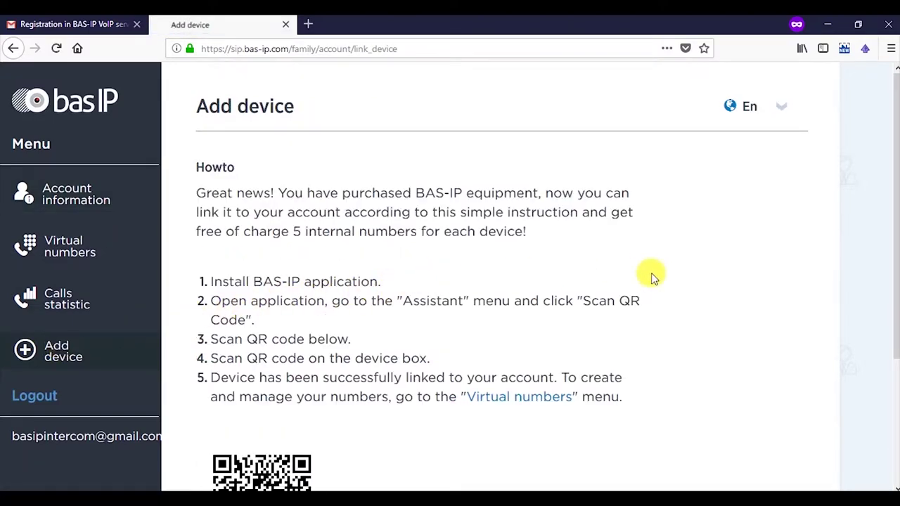
pyautogui.scroll(-3, 653, 277)
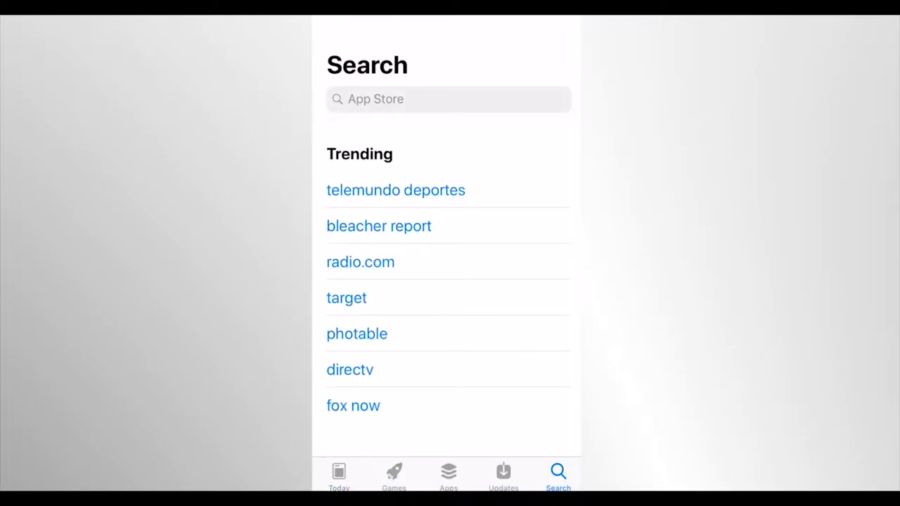
pyautogui.click(450, 99)
pyautogui.write('Bas-ip interco')
pyautogui.click(394, 80)
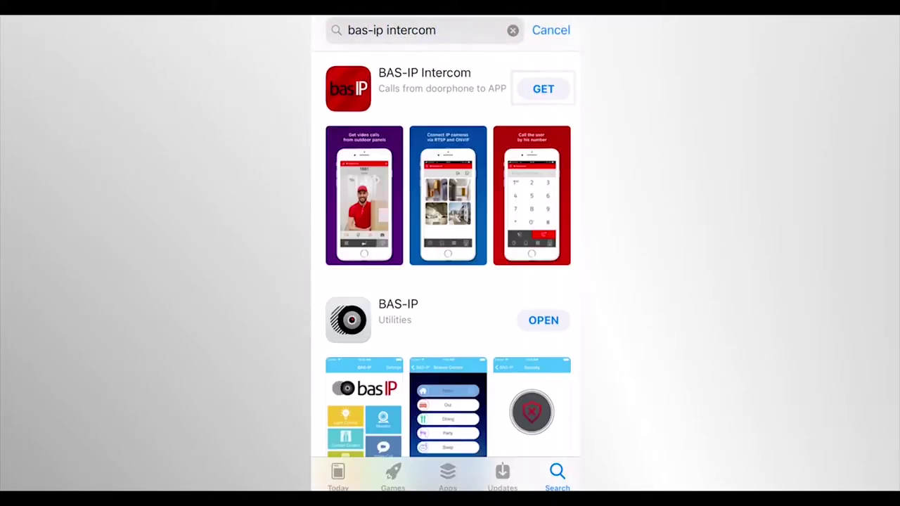
pyautogui.click(543, 89)
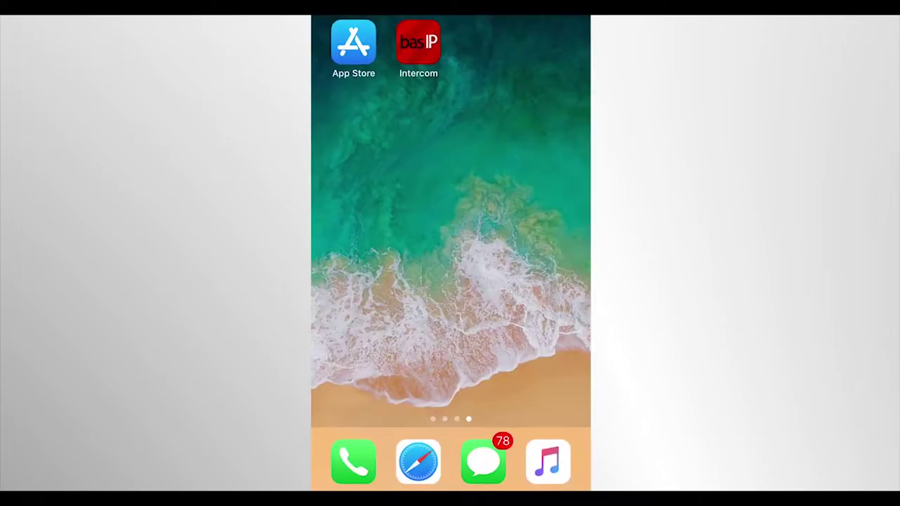
# Step: Launch BAS-IP Intercom, allow notifications and camera access, and start QR scanning
pyautogui.click(418, 42)
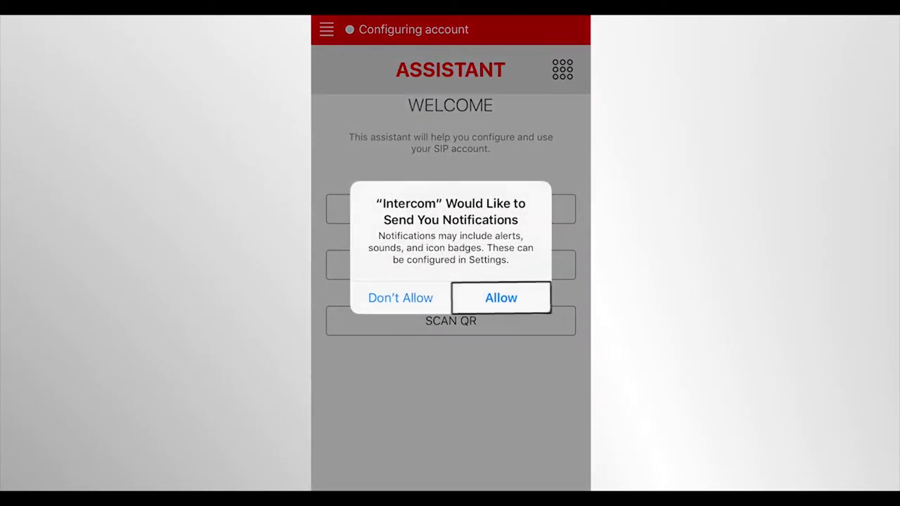
pyautogui.click(501, 297)
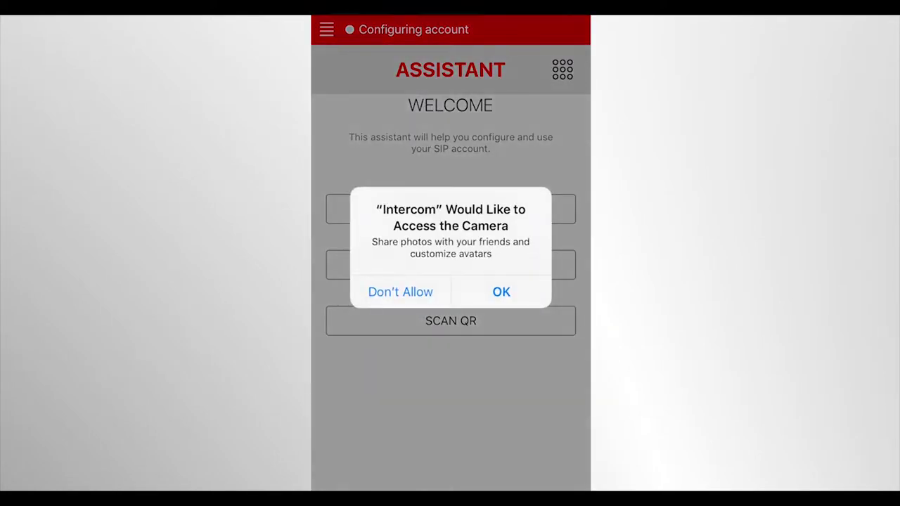
pyautogui.click(501, 292)
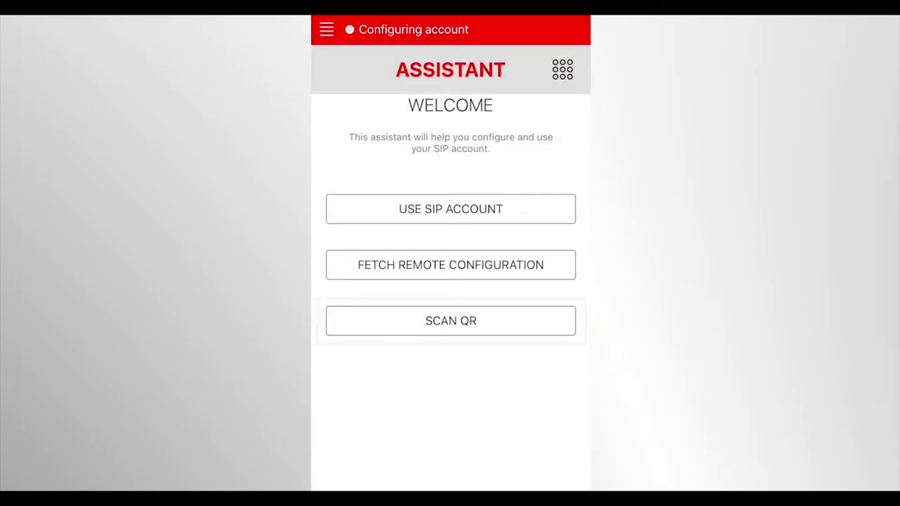
pyautogui.click(450, 321)
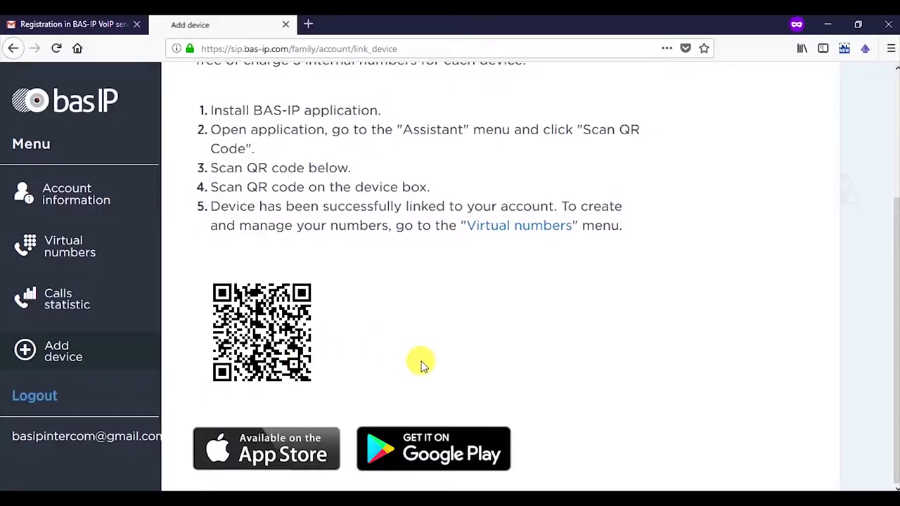
# Step: Create virtual number 3989 with display name Intercom and its password
pyautogui.click(104, 253)
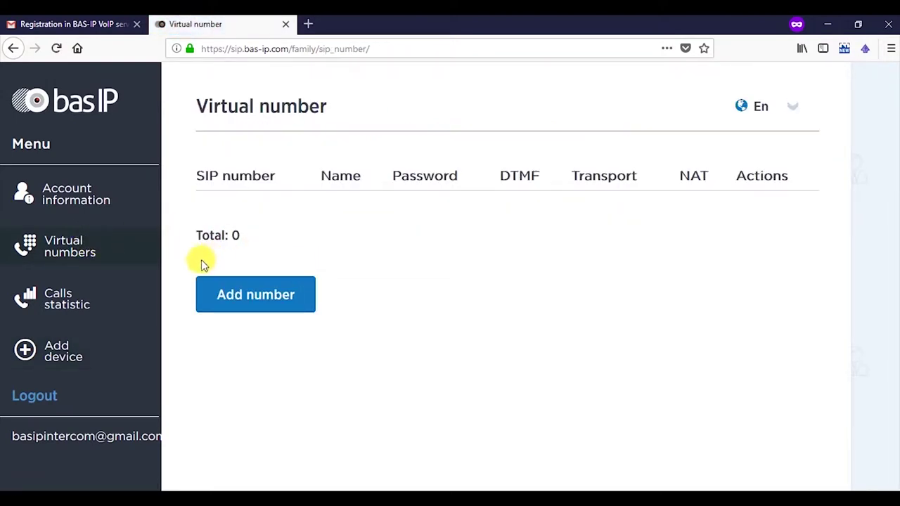
pyautogui.click(245, 299)
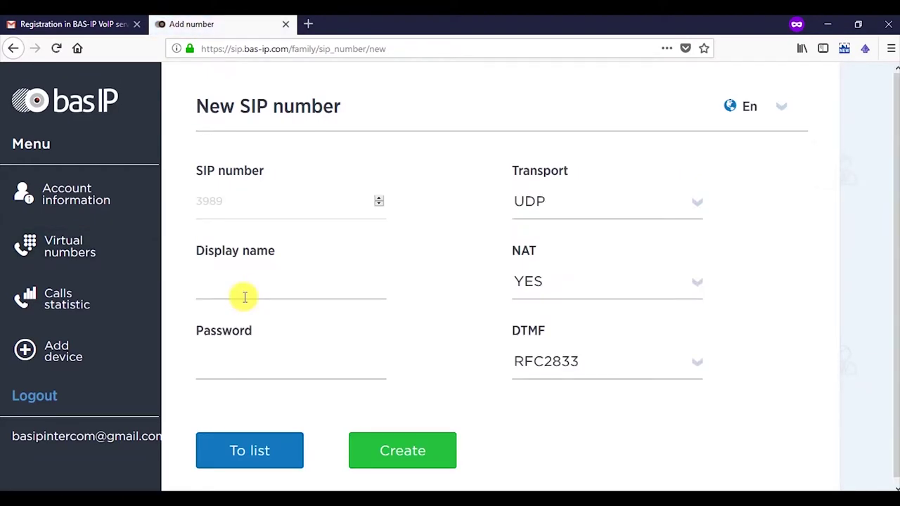
pyautogui.click(240, 289)
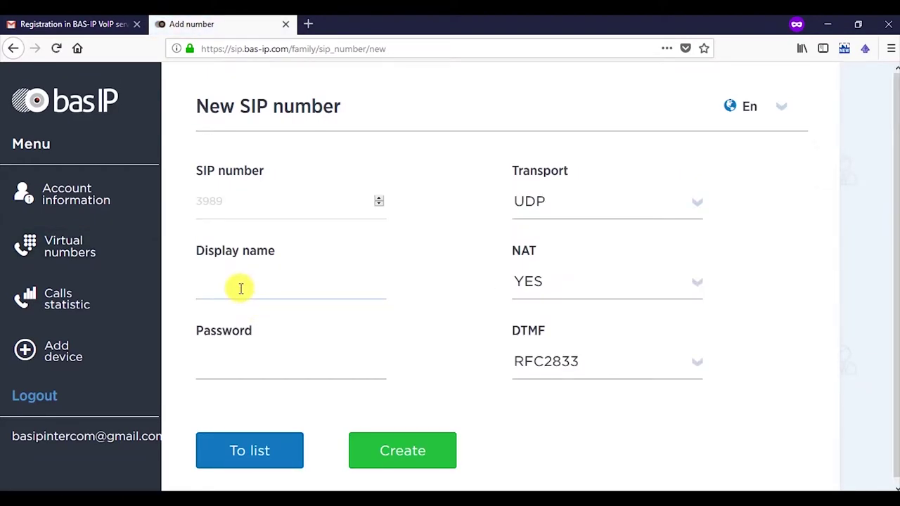
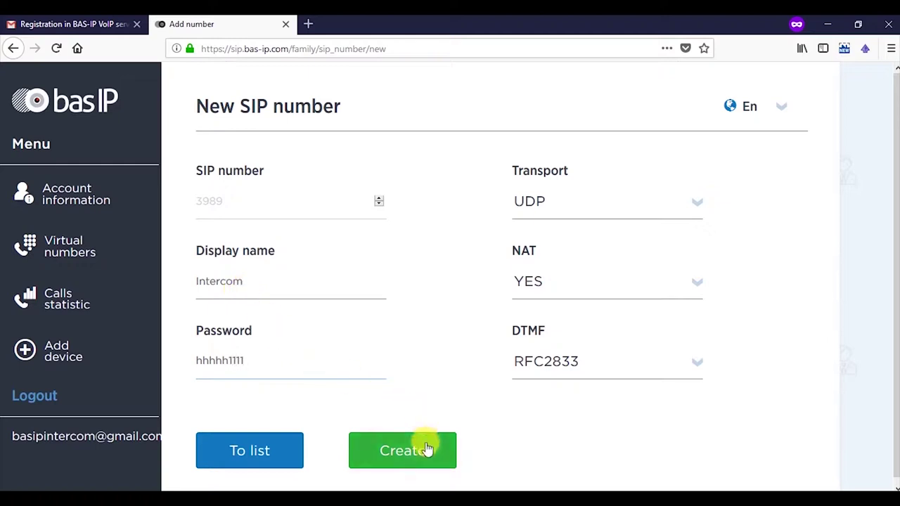
pyautogui.click(427, 450)
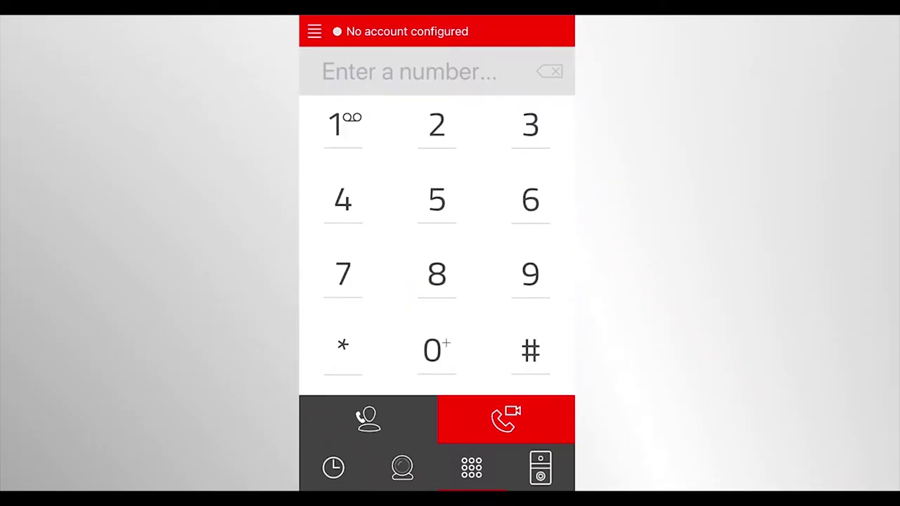
# Step: Choose the assistant's existing SIP account sign-in and enter SIP number 3989
pyautogui.click(314, 31)
pyautogui.click(366, 169)
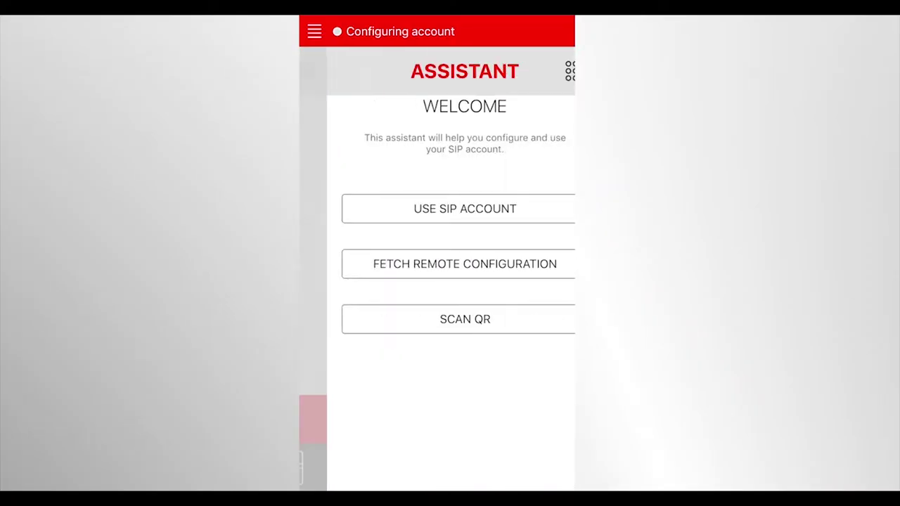
pyautogui.click(438, 209)
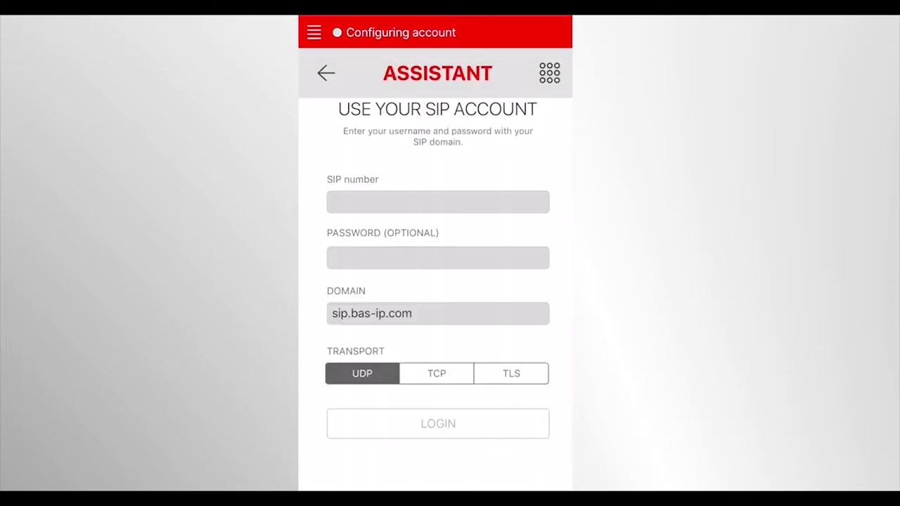
pyautogui.click(437, 201)
pyautogui.click(315, 485)
pyautogui.write('3')
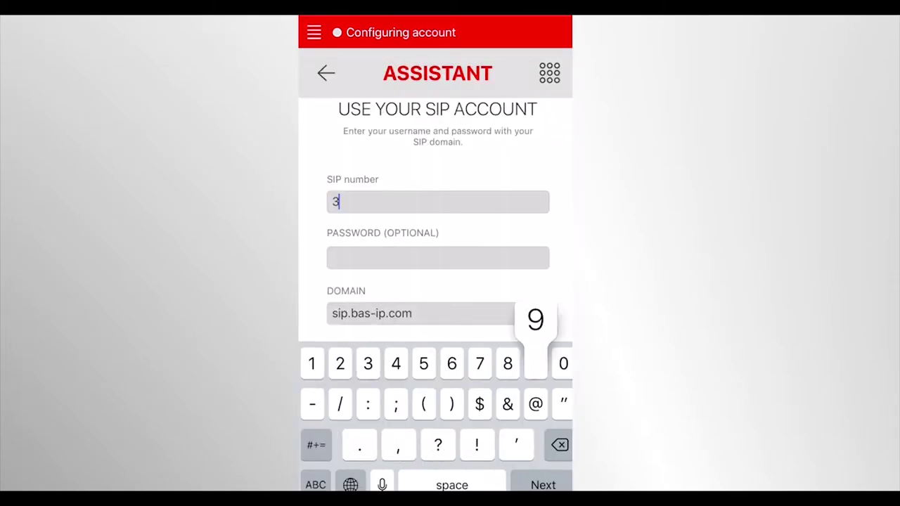
pyautogui.write('989')
# Step: Enter the account password and log in on domain sip.bas-ip.com
pyautogui.click(437, 257)
pyautogui.click(315, 485)
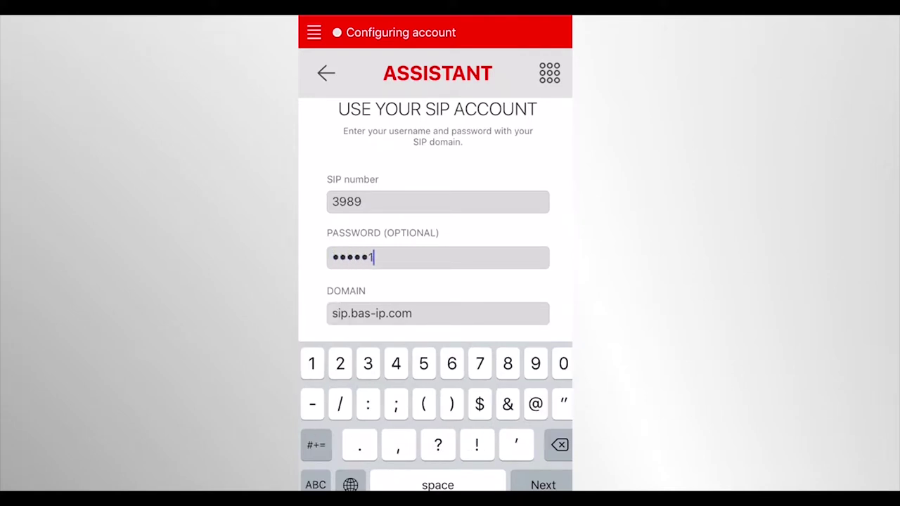
pyautogui.scroll(-1, 437, 225)
pyautogui.scroll(-3, 438, 225)
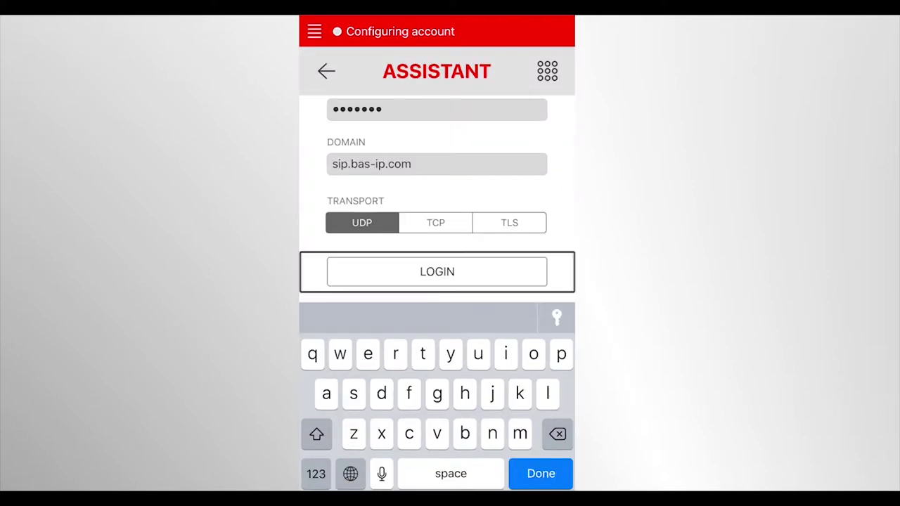
pyautogui.click(438, 271)
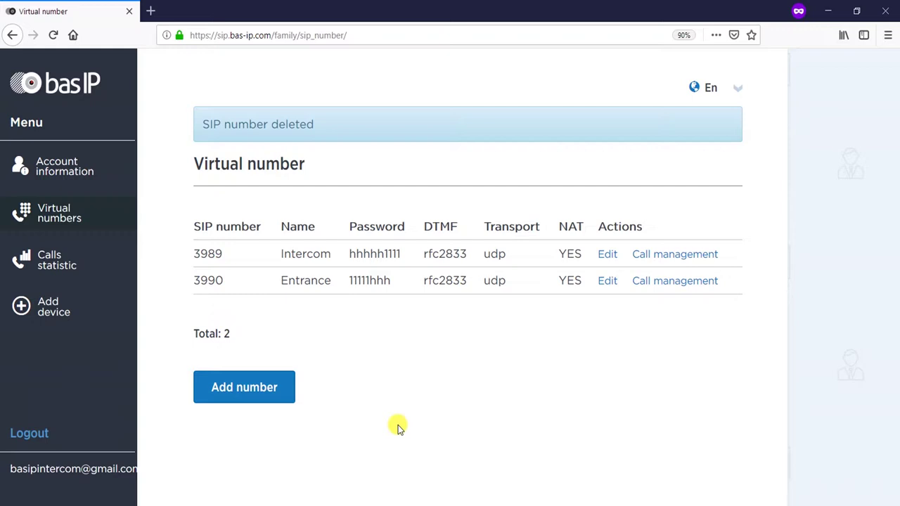
# Step: Create virtual number 5263 with display name Monitor and its own password
pyautogui.click(261, 387)
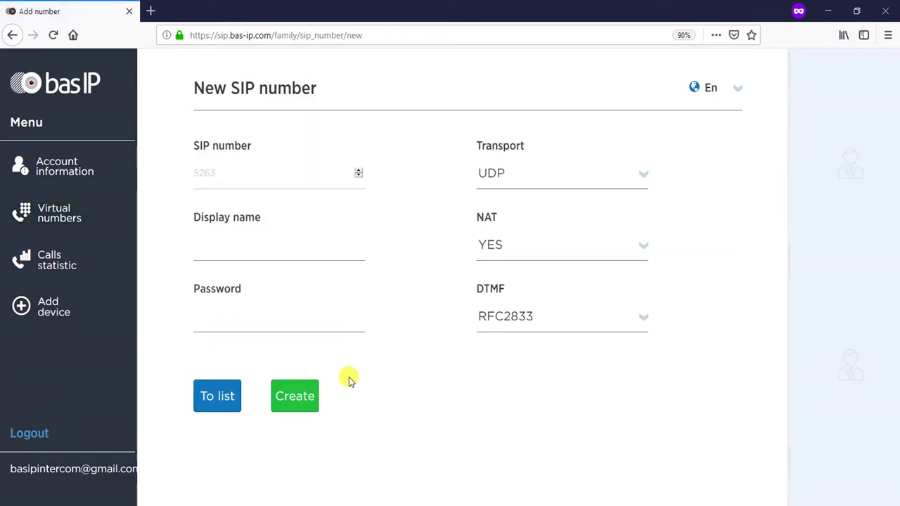
pyautogui.click(266, 250)
pyautogui.write('Mon')
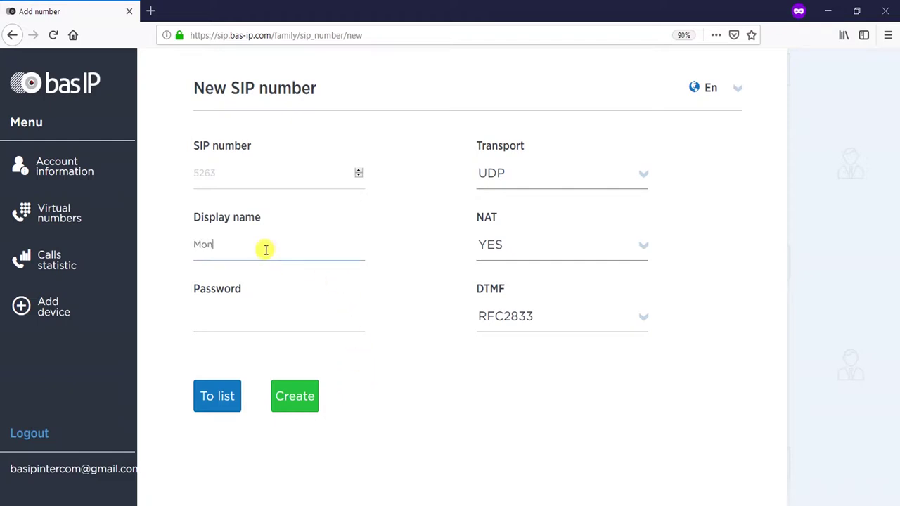
pyautogui.write('itor')
pyautogui.click(218, 318)
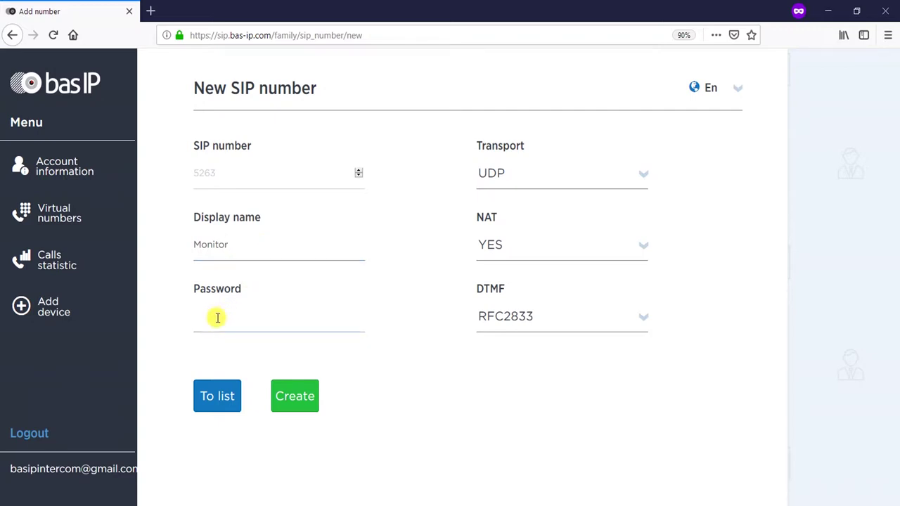
pyautogui.click(296, 394)
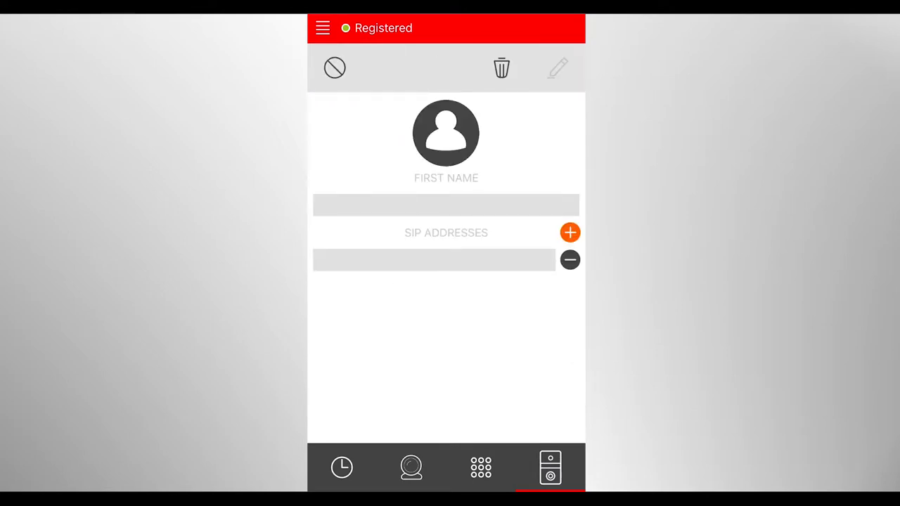
# Step: Save a contact with first name Monitor and SIP address 5263
pyautogui.write('M')
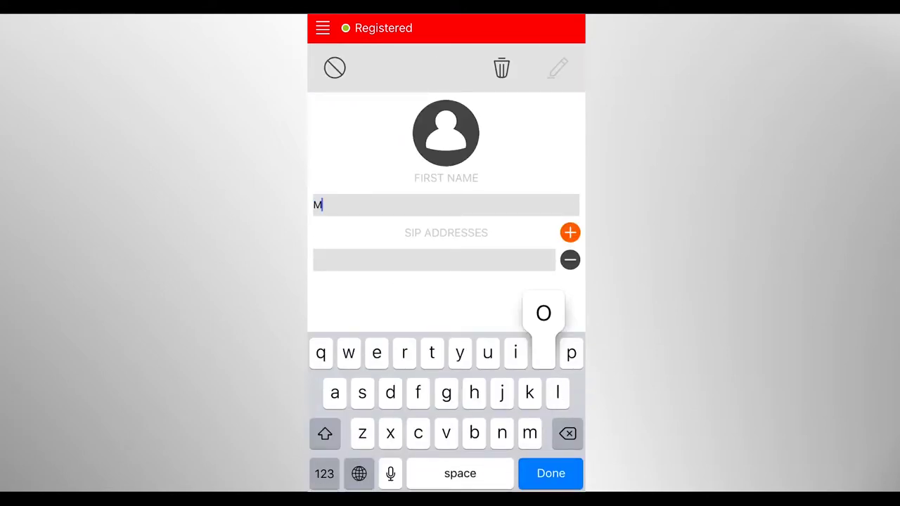
pyautogui.write('onitor')
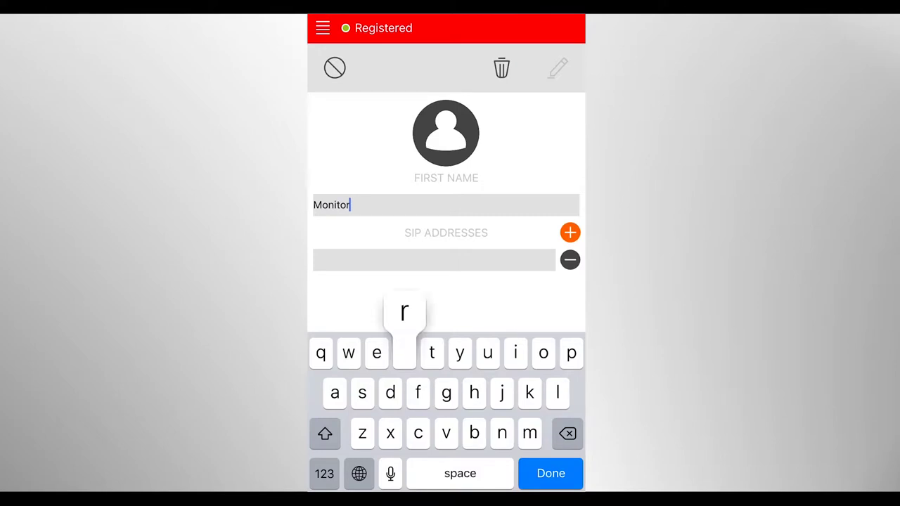
pyautogui.click(434, 259)
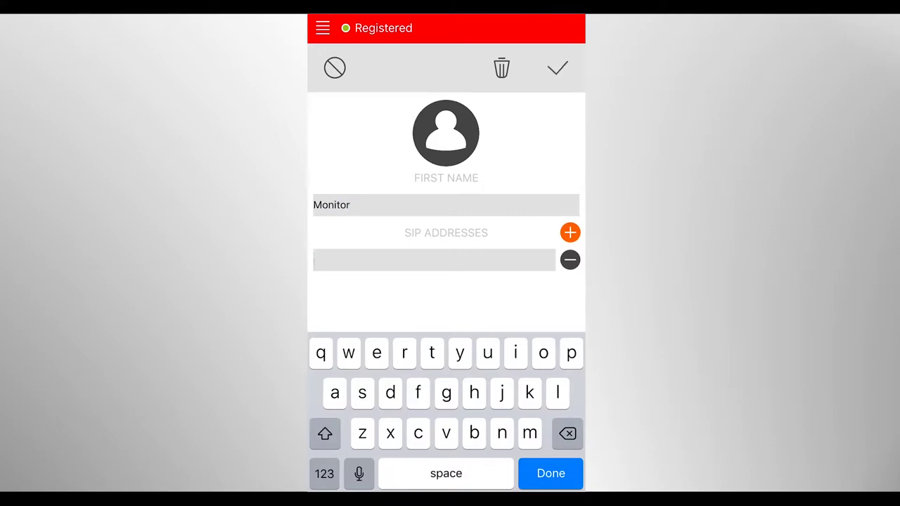
pyautogui.click(324, 473)
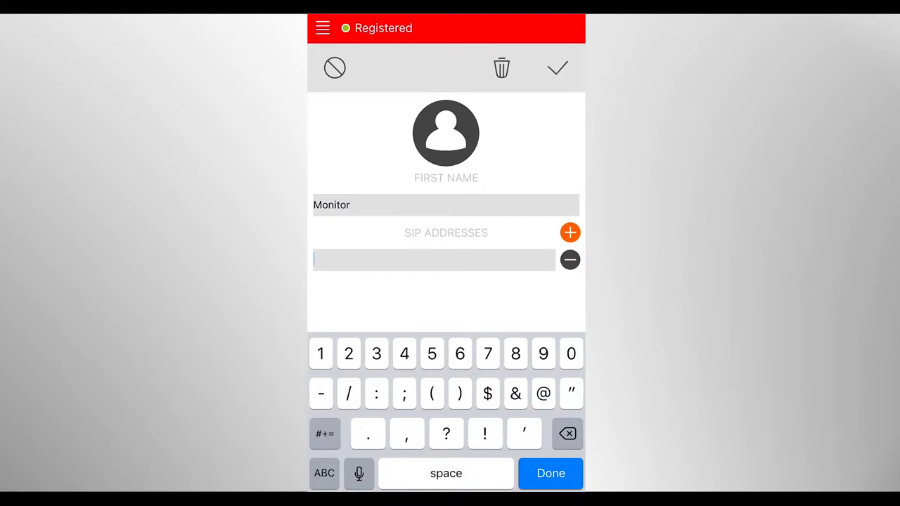
pyautogui.write('5263')
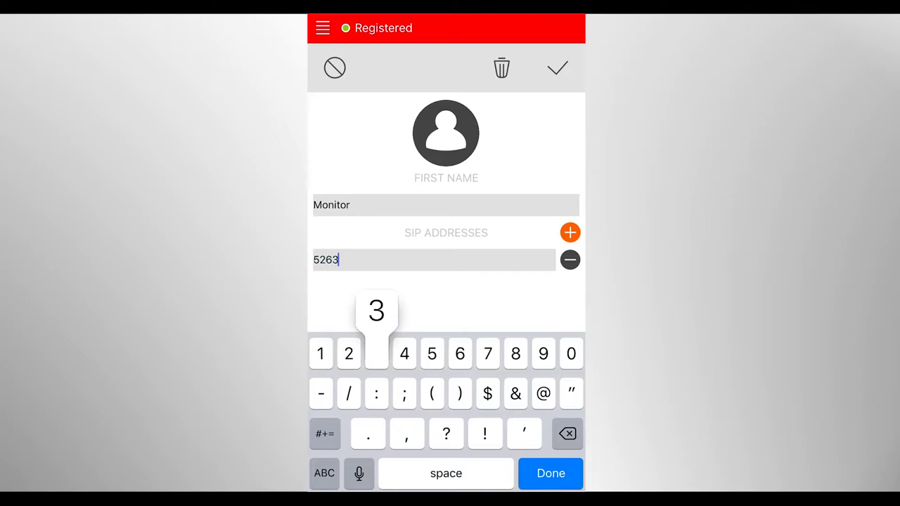
pyautogui.click(557, 68)
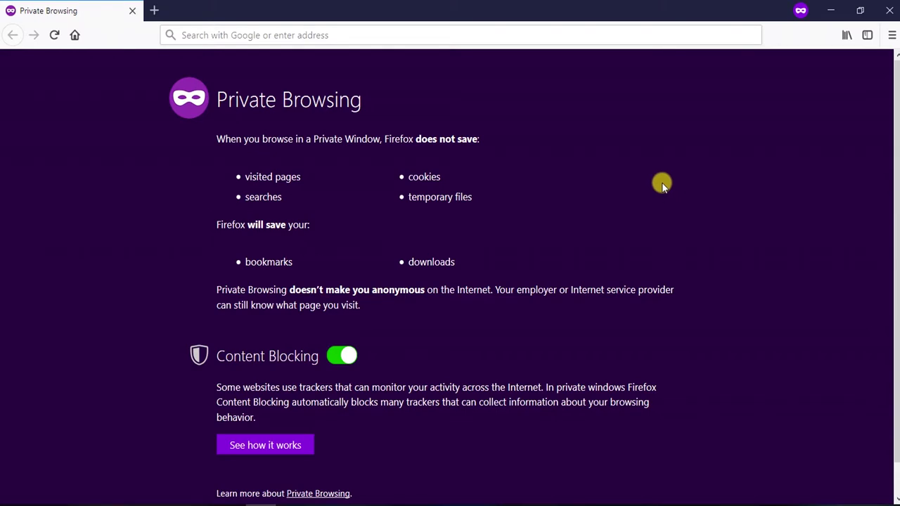
pyautogui.click(512, 36)
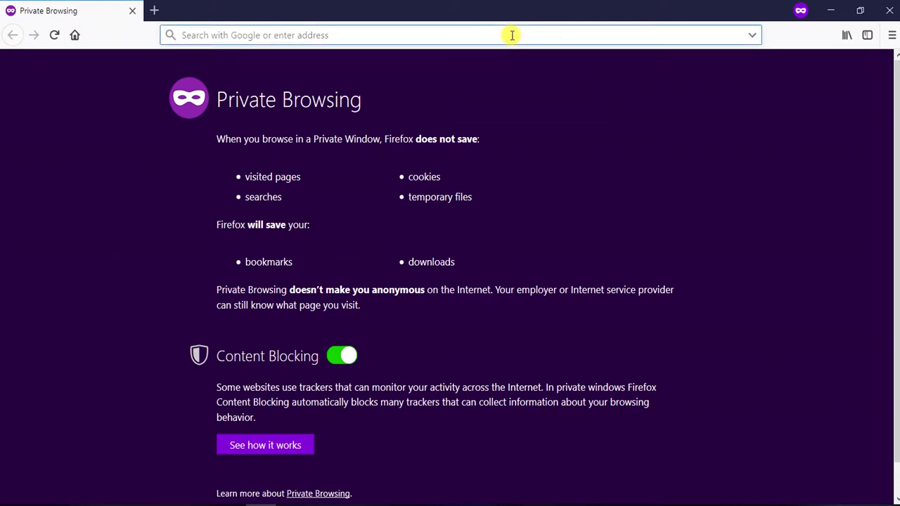
pyautogui.write('http://192.168.1.94/')
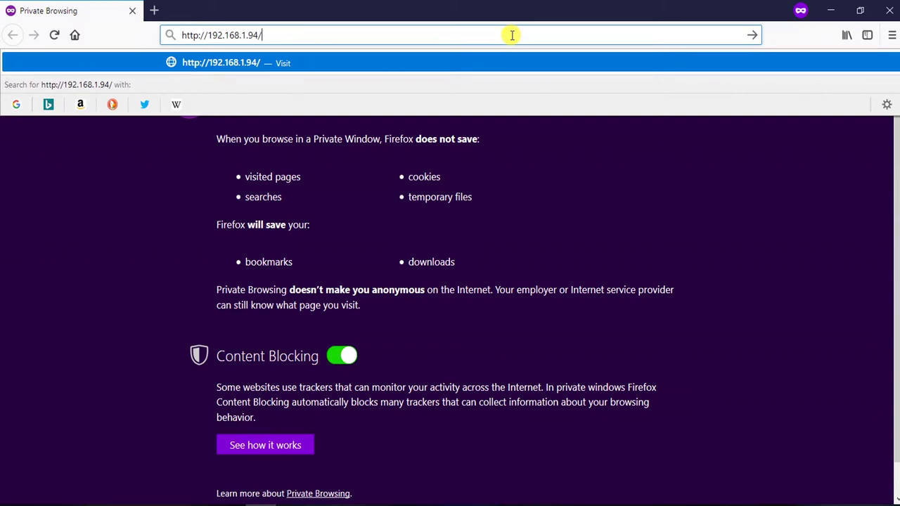
pyautogui.press('Return')
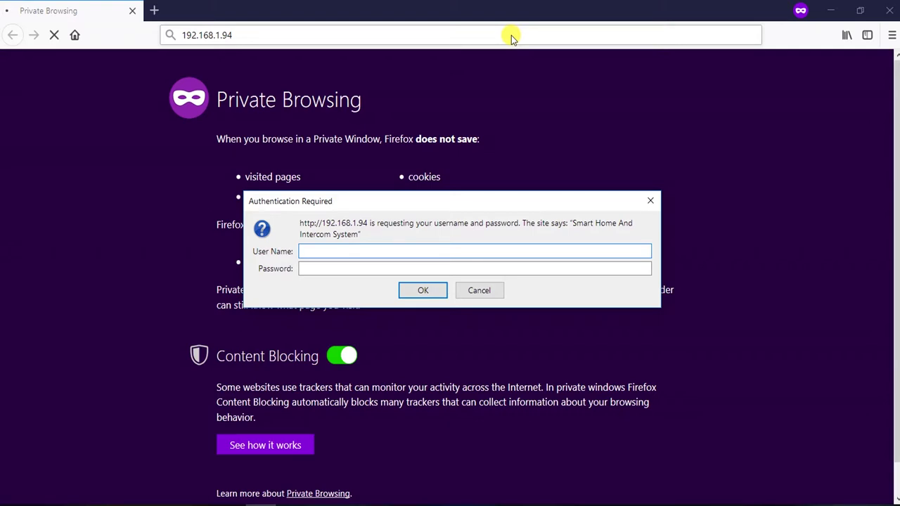
# Step: Log in to the panel's web interface with the admin account credentials
pyautogui.write('admin')
pyautogui.press('Tab')
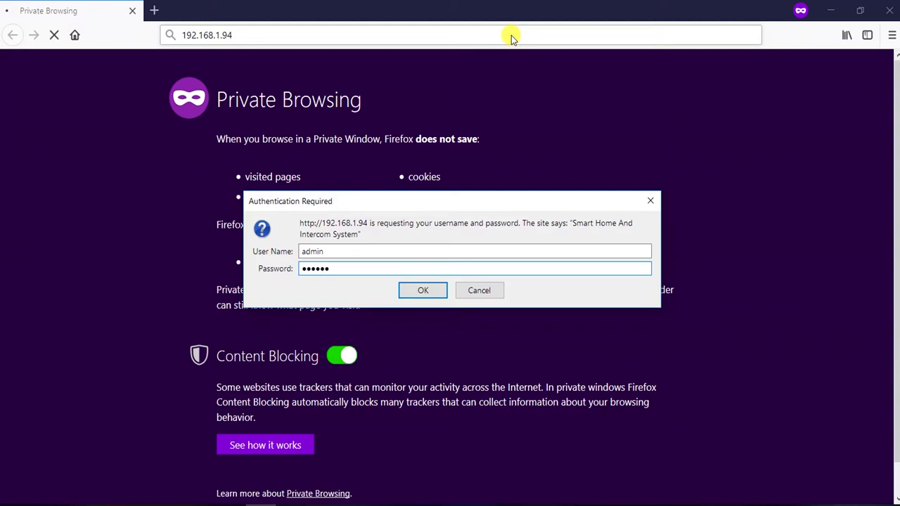
pyautogui.press('Return')
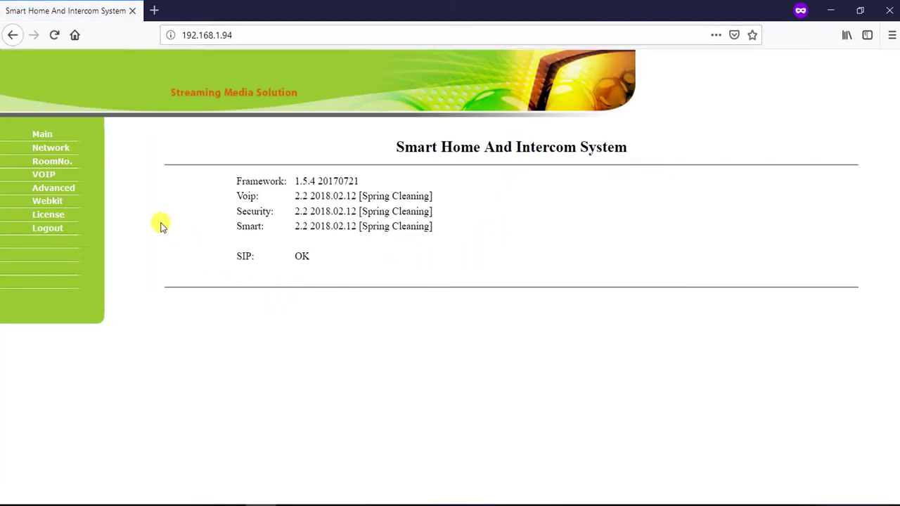
# Step: Confirm and submit network settings: IP 192.168.1.94, mask 255.255.255.0, gateway 192.168.1.1, DNS 8.8.8.8
pyautogui.click(60, 152)
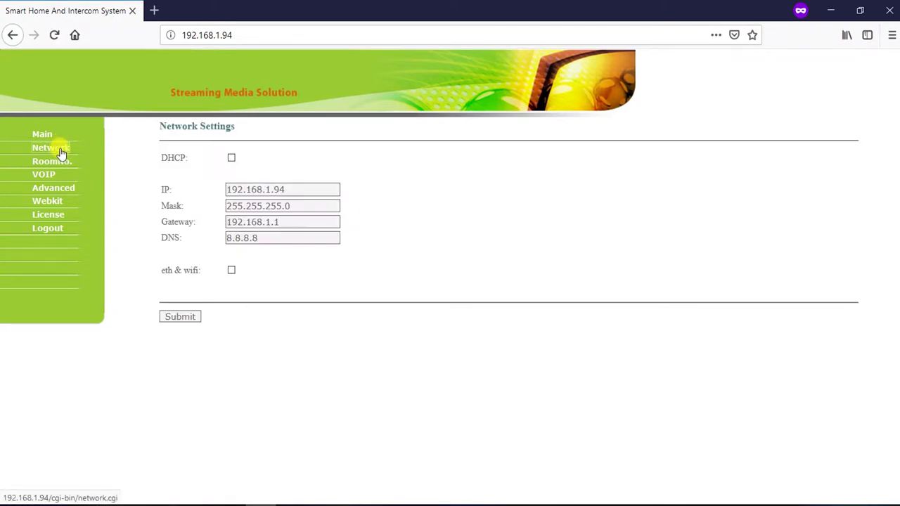
pyautogui.moveTo(312, 199); pyautogui.dragTo(251, 187)
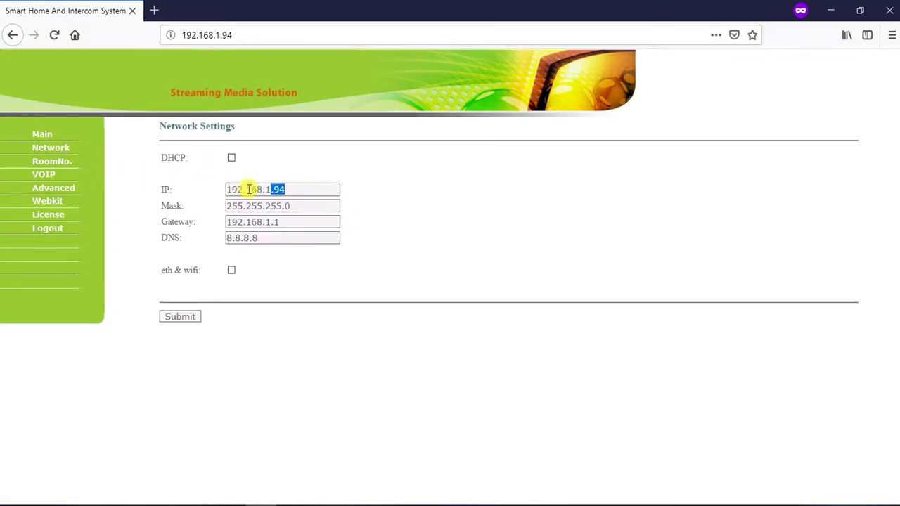
pyautogui.click(318, 192)
pyautogui.moveTo(311, 207); pyautogui.dragTo(227, 204)
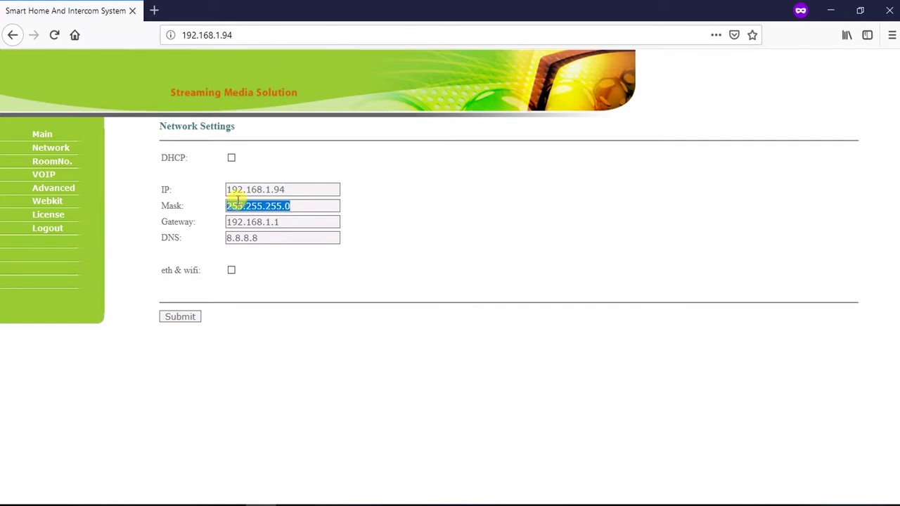
pyautogui.click(316, 206)
pyautogui.moveTo(304, 224); pyautogui.dragTo(227, 220)
pyautogui.click(293, 227)
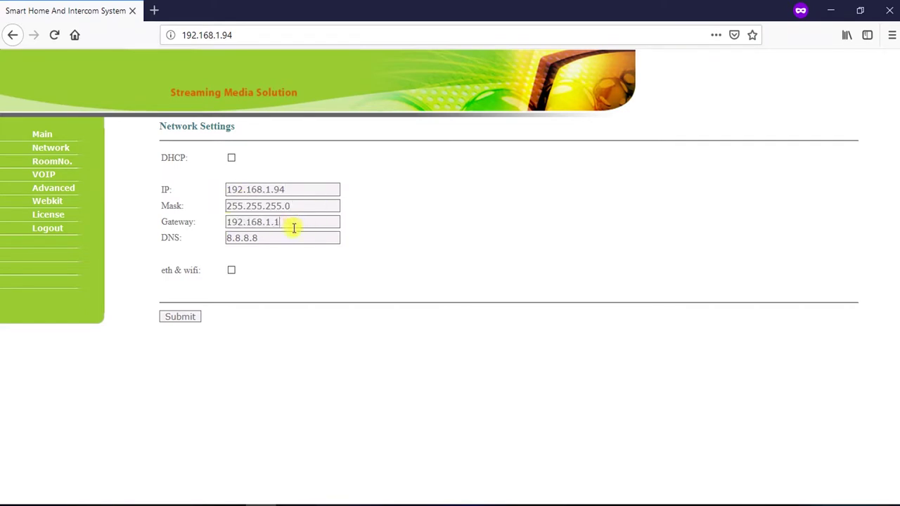
pyautogui.moveTo(273, 241); pyautogui.dragTo(204, 237)
pyautogui.click(277, 239)
pyautogui.click(177, 318)
# Step: Enable SIP and review the proxy, realm sip.bas-ip.com, outbound proxy and STUN server
pyautogui.click(44, 176)
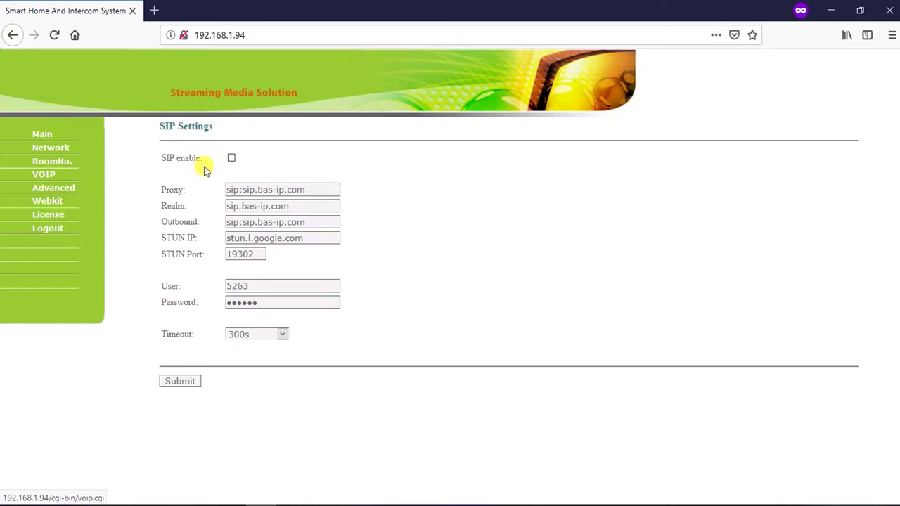
pyautogui.click(232, 158)
pyautogui.click(232, 158)
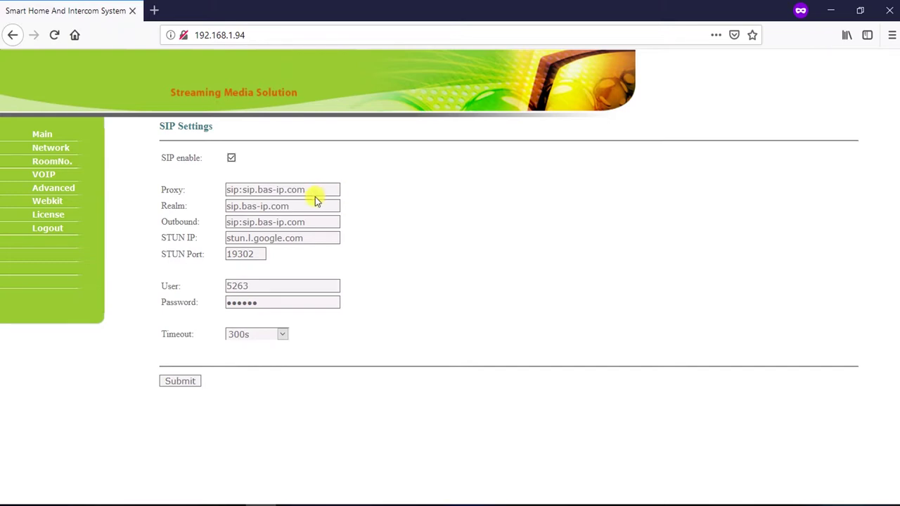
pyautogui.moveTo(311, 191); pyautogui.dragTo(226, 191)
pyautogui.click(315, 191)
pyautogui.moveTo(303, 205); pyautogui.dragTo(227, 206)
pyautogui.click(301, 206)
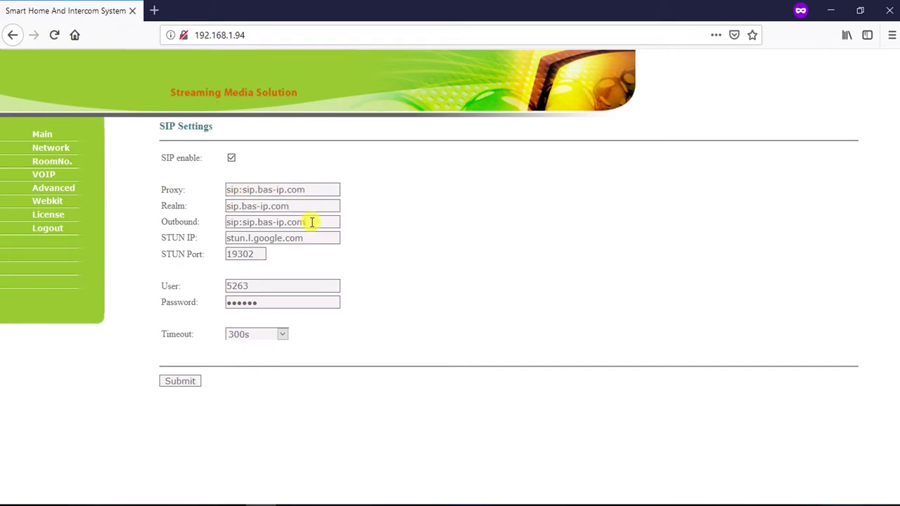
pyautogui.moveTo(311, 223); pyautogui.dragTo(215, 222)
pyautogui.click(317, 223)
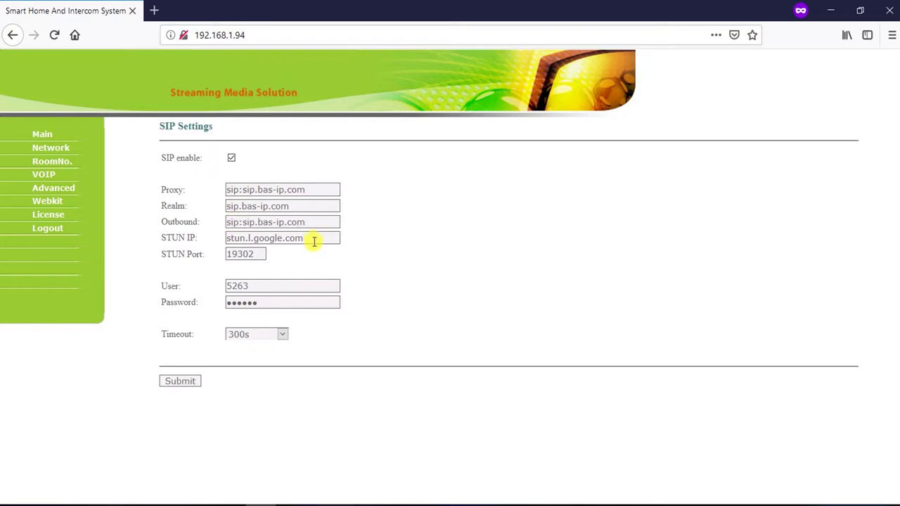
pyautogui.moveTo(315, 240); pyautogui.dragTo(217, 240)
pyautogui.click(317, 238)
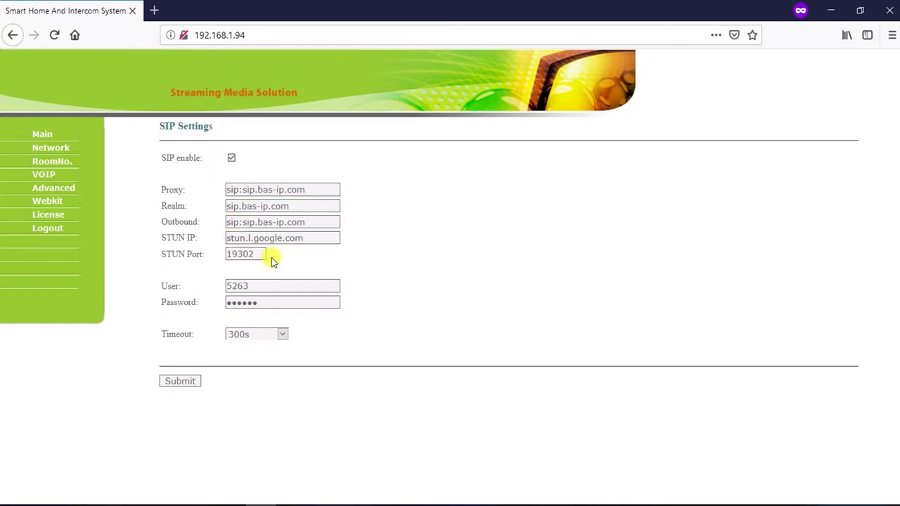
# Step: Check the STUN port, SIP user and password, submit, then show the main status page
pyautogui.moveTo(261, 255); pyautogui.dragTo(217, 258)
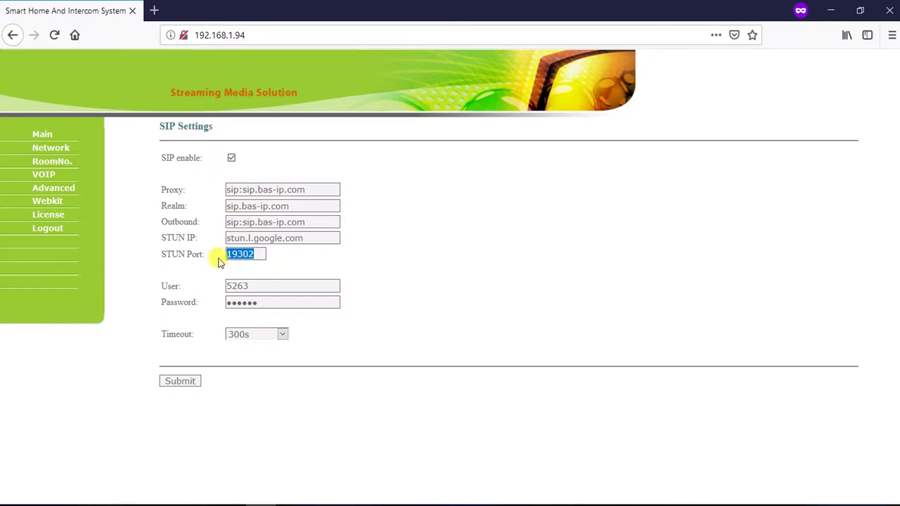
pyautogui.click(309, 269)
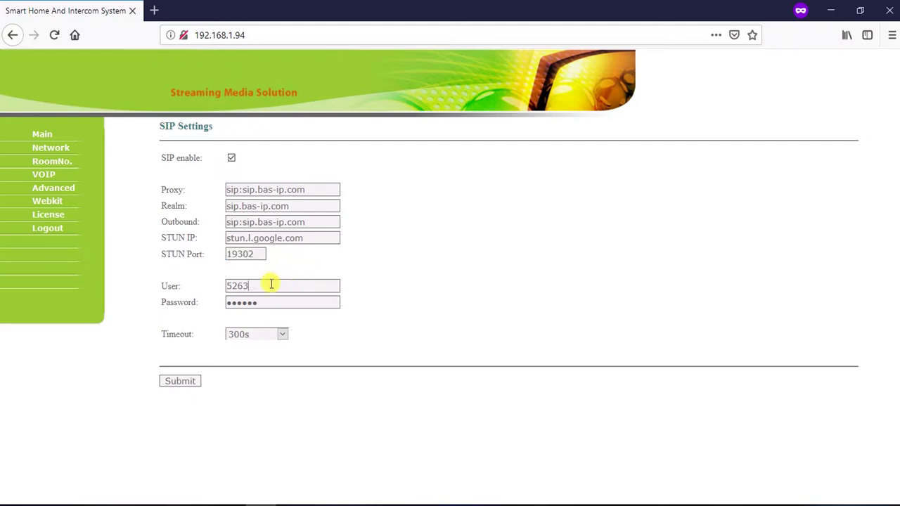
pyautogui.moveTo(273, 286); pyautogui.dragTo(214, 286)
pyautogui.click(319, 286)
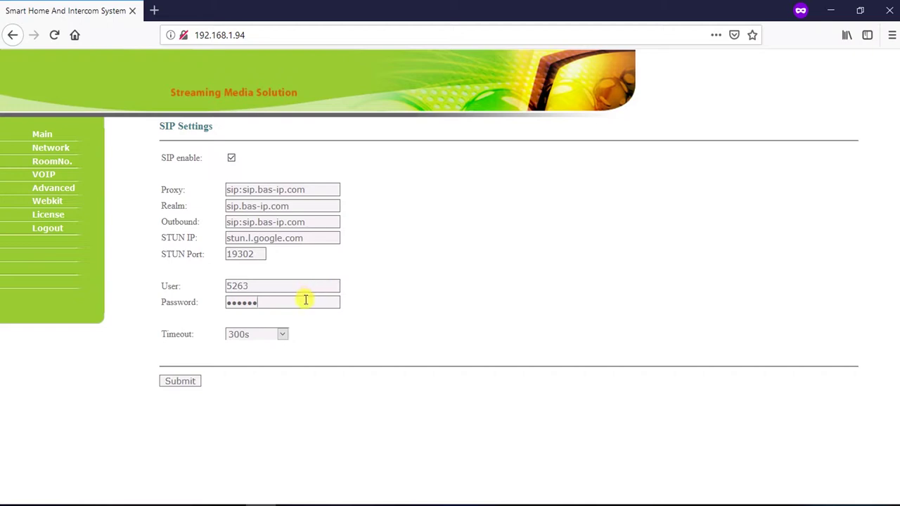
pyautogui.moveTo(306, 303); pyautogui.dragTo(211, 303)
pyautogui.click(332, 303)
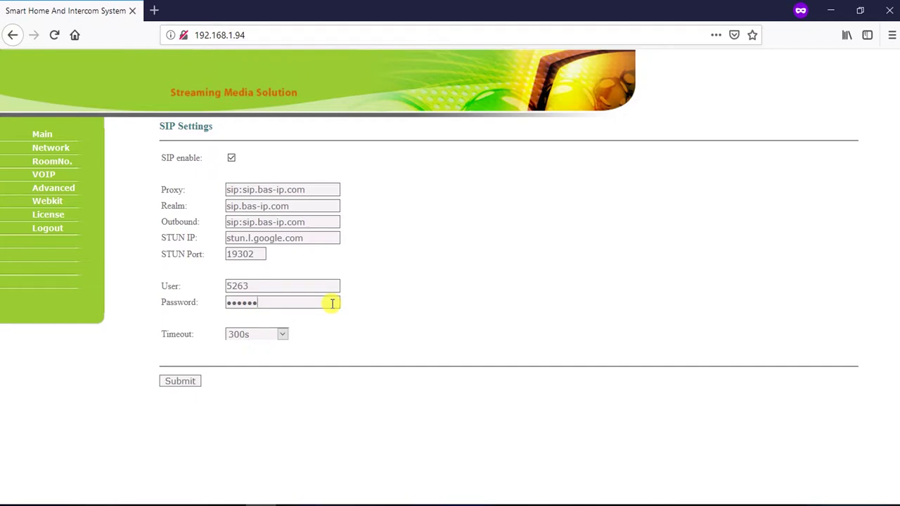
pyautogui.click(186, 382)
pyautogui.click(43, 135)
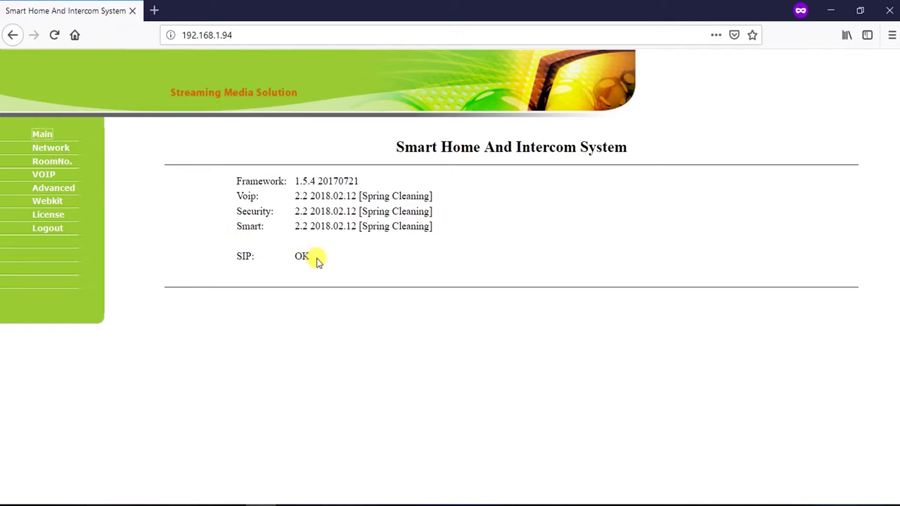
pyautogui.doubleClick(301, 257)
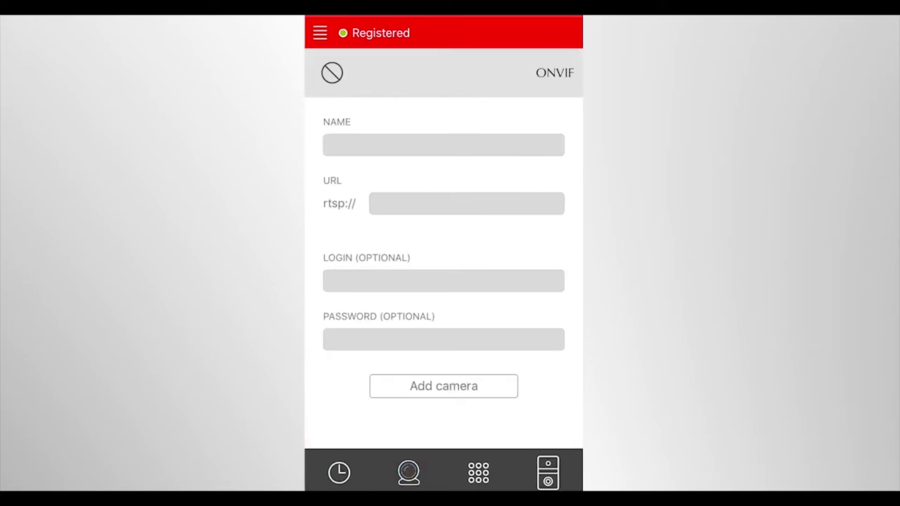
# Step: Add RTSP camera 'Common corridor' using its login and stream 192.168.1.16:8554/ch01
pyautogui.write('Common ')
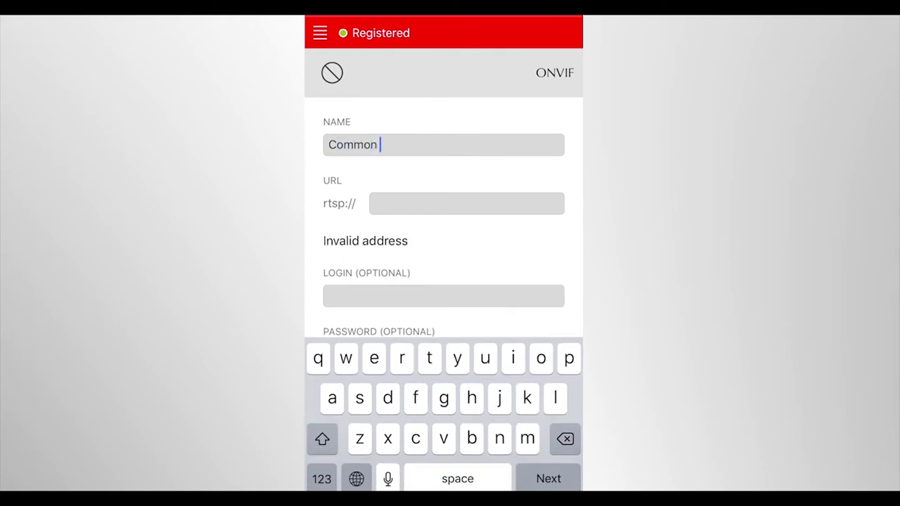
pyautogui.write('corridor')
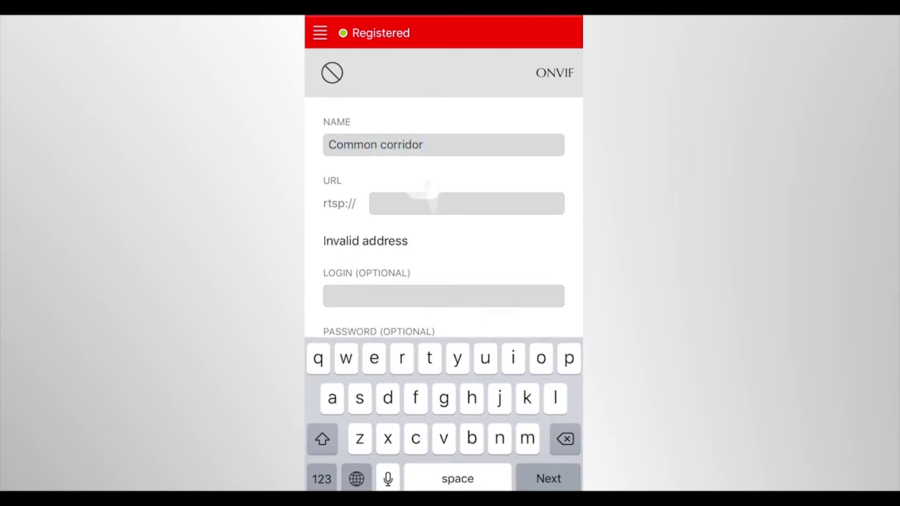
pyautogui.click(429, 200)
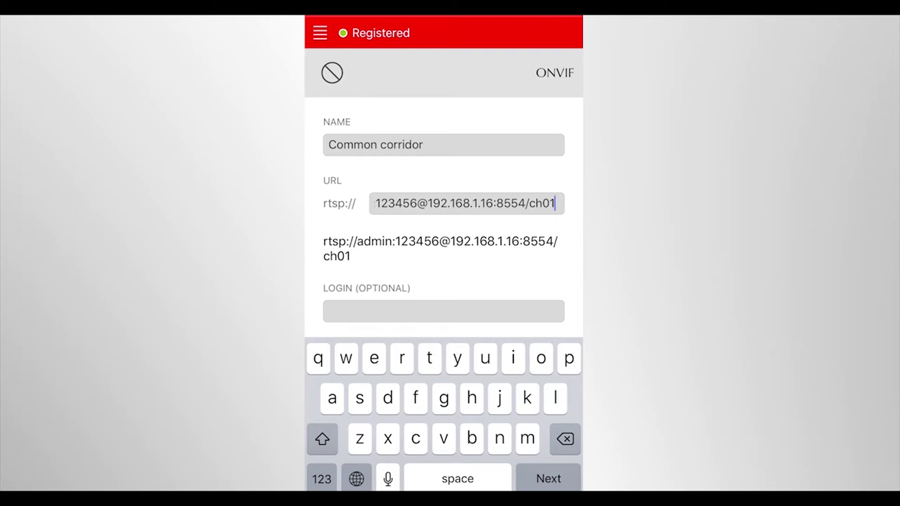
pyautogui.scroll(-3, 443, 211)
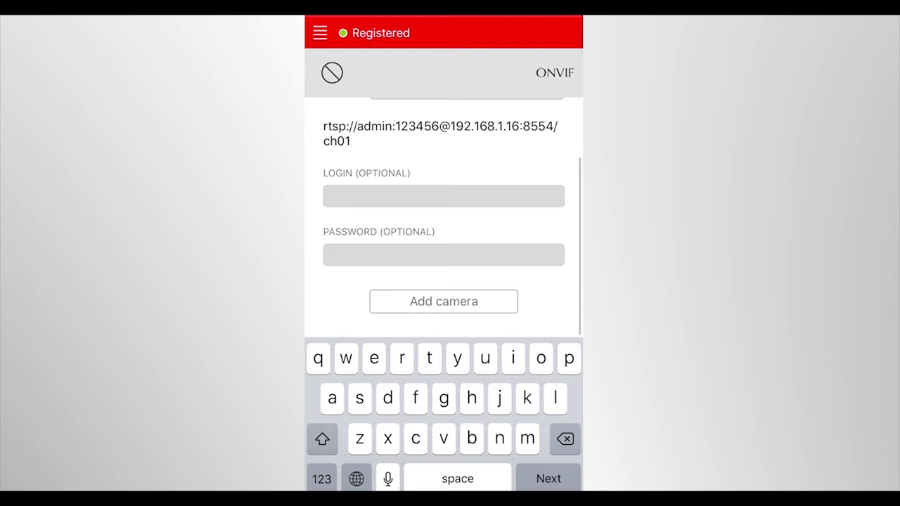
pyautogui.click(444, 301)
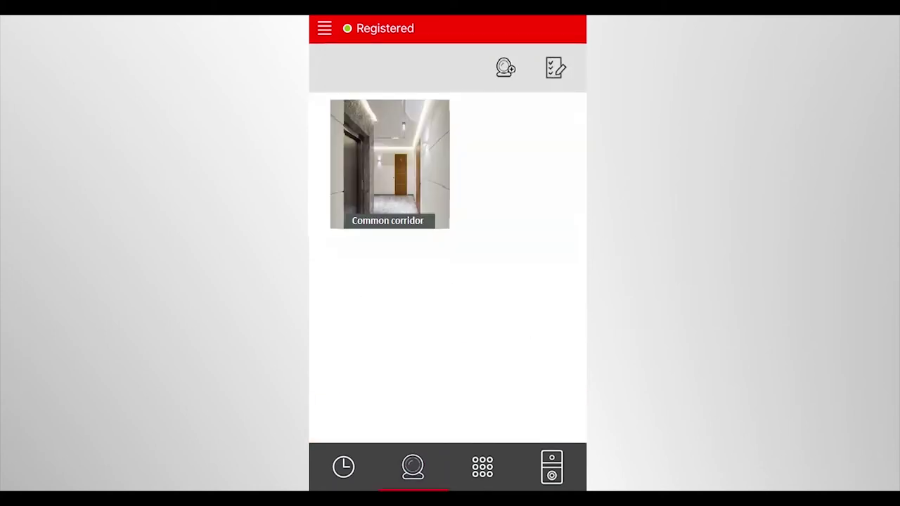
pyautogui.click(505, 68)
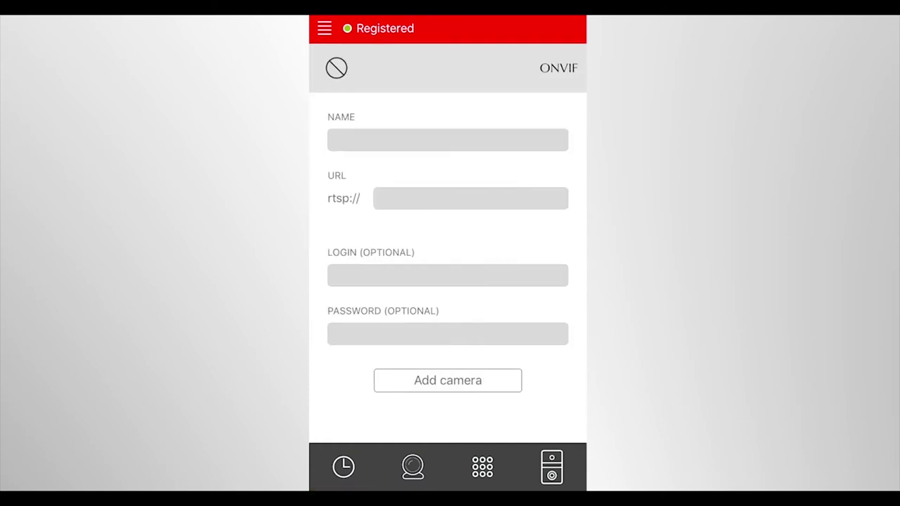
# Step: Look up ONVIF camera hosts and select 192.168.1.63:8090
pyautogui.click(558, 68)
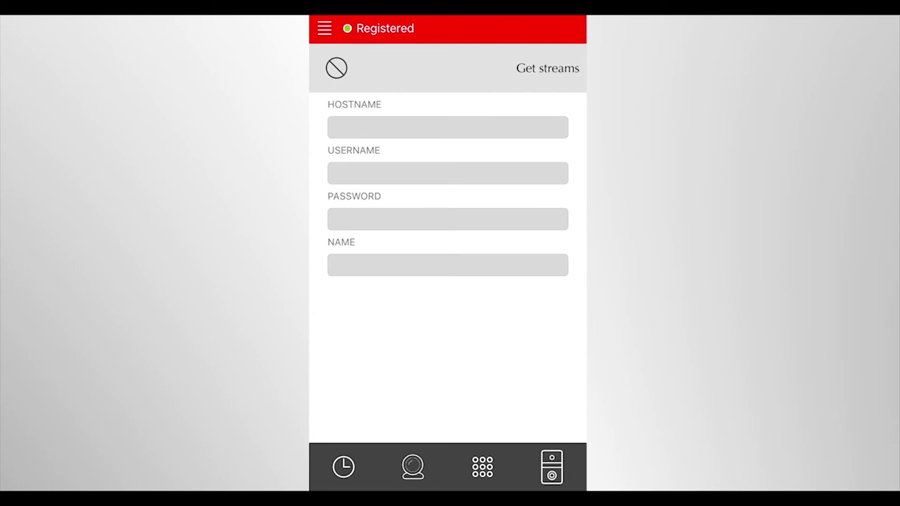
pyautogui.click(547, 68)
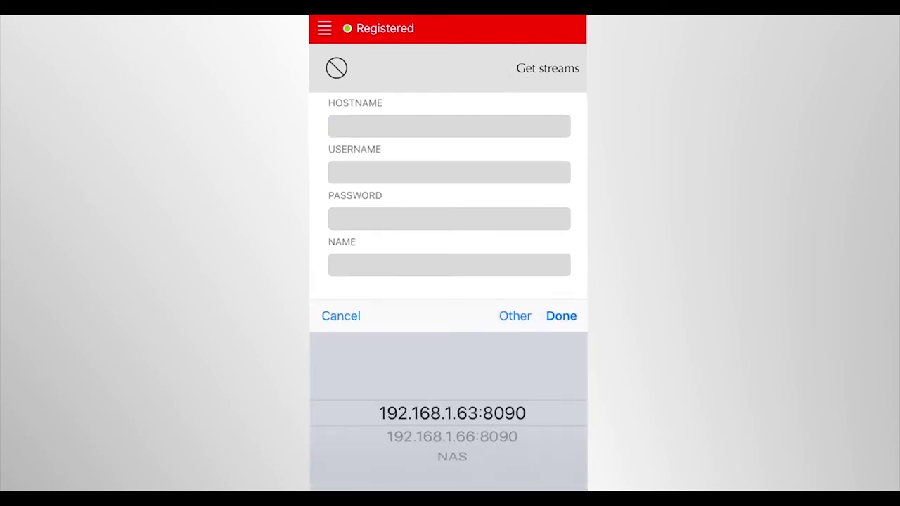
pyautogui.scroll(1, 452, 422)
pyautogui.click(561, 315)
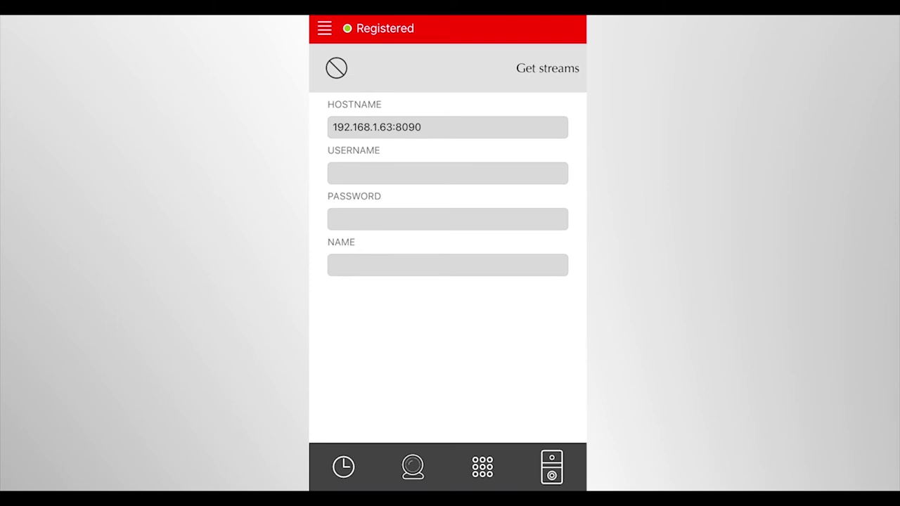
# Step: Enter the camera's login credentials, name it 'parking', and add it using stream 0
pyautogui.click(447, 173)
pyautogui.write('admin')
pyautogui.click(447, 218)
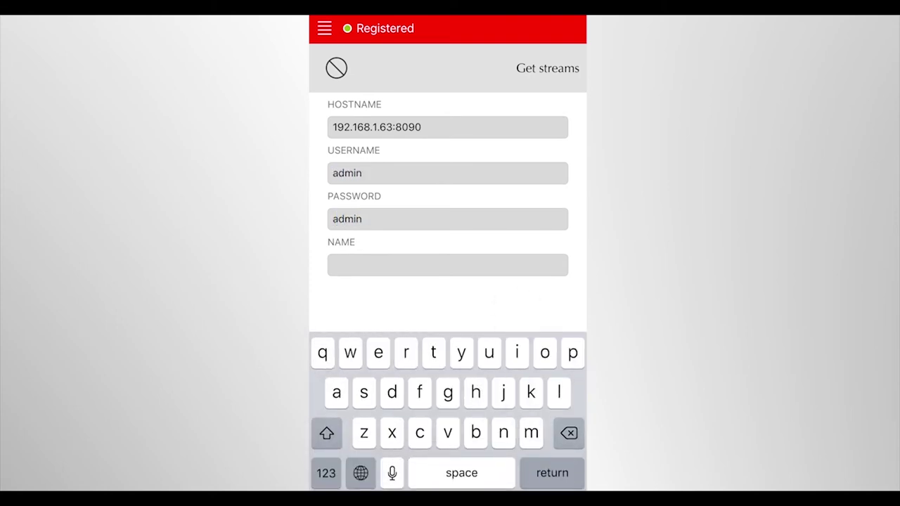
pyautogui.click(447, 264)
pyautogui.write('park')
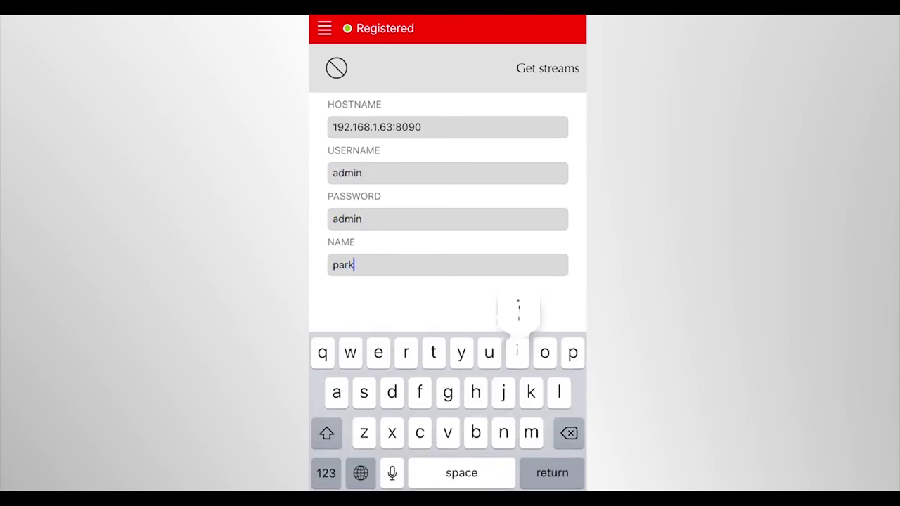
pyautogui.write('ing')
pyautogui.click(548, 68)
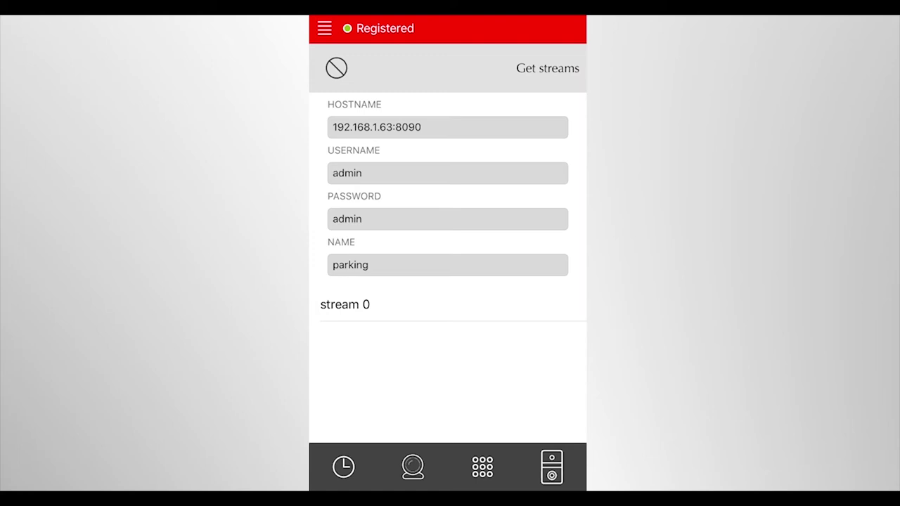
pyautogui.click(447, 304)
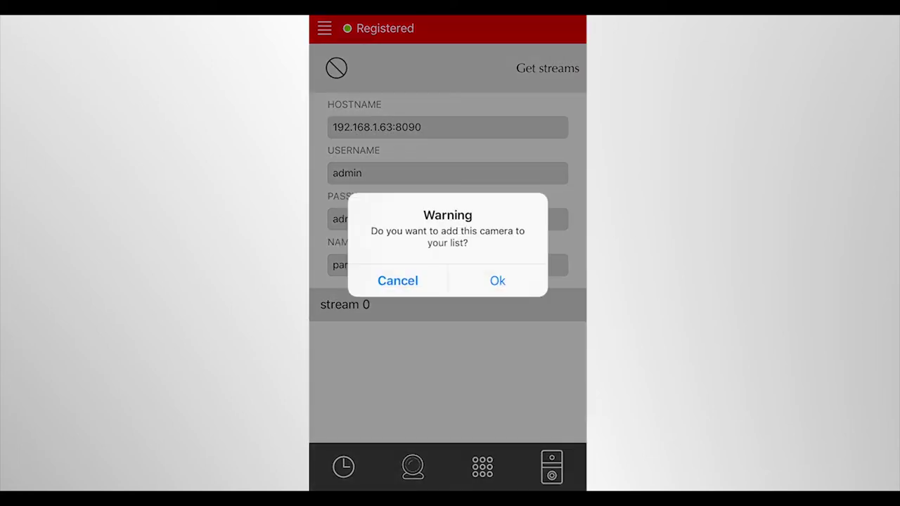
pyautogui.click(498, 280)
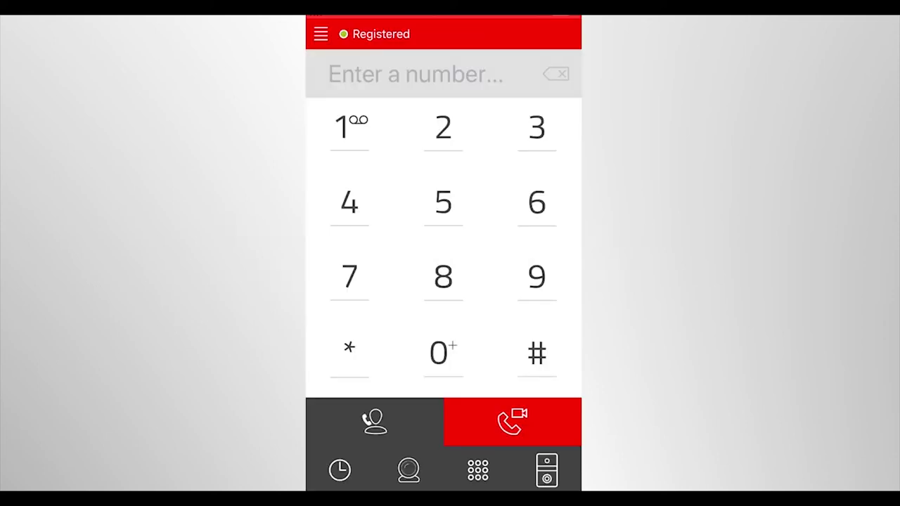
# Step: Toggle Do not disturb on and off in the side menu, then return to the dialpad
pyautogui.click(320, 34)
pyautogui.click(498, 138)
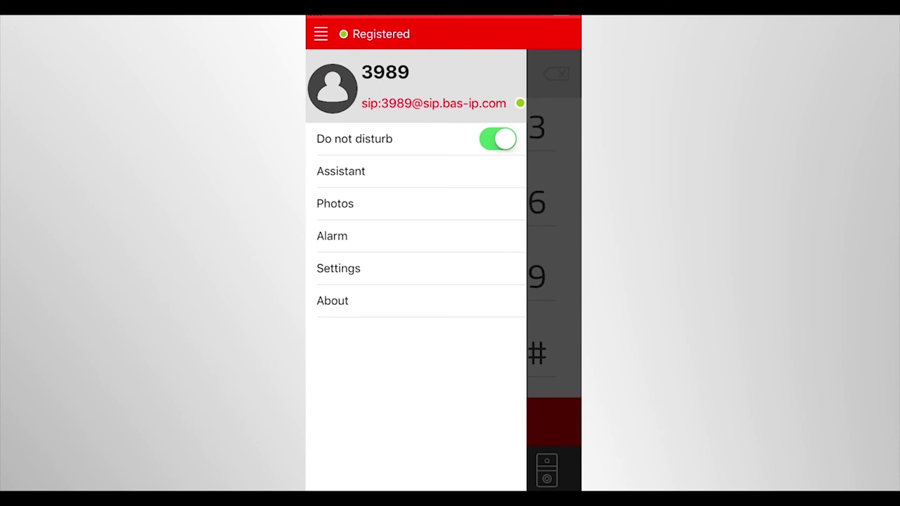
pyautogui.click(497, 139)
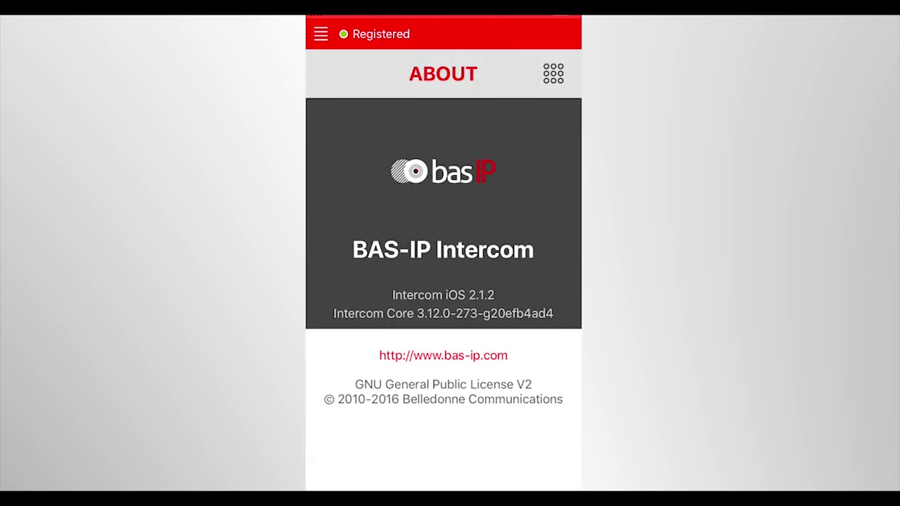
pyautogui.click(553, 73)
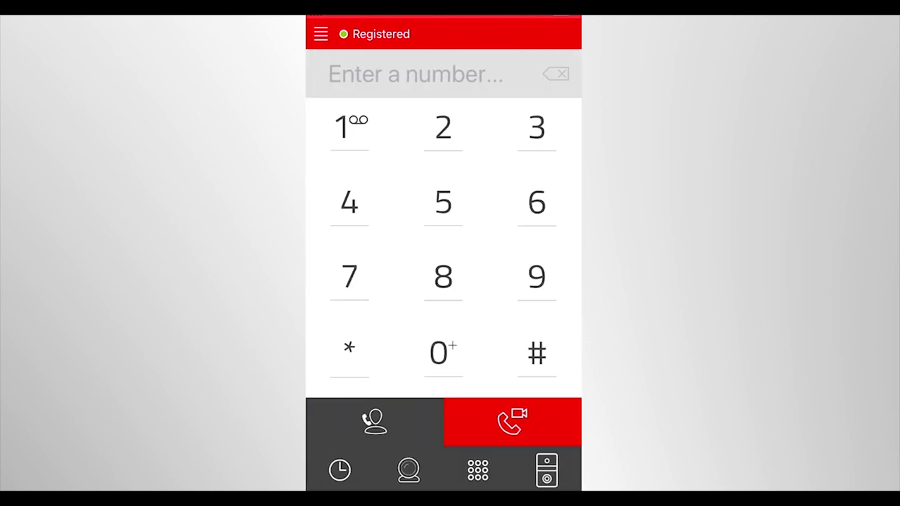
# Step: Switch to the call history list with today's outgoing call
pyautogui.click(340, 470)
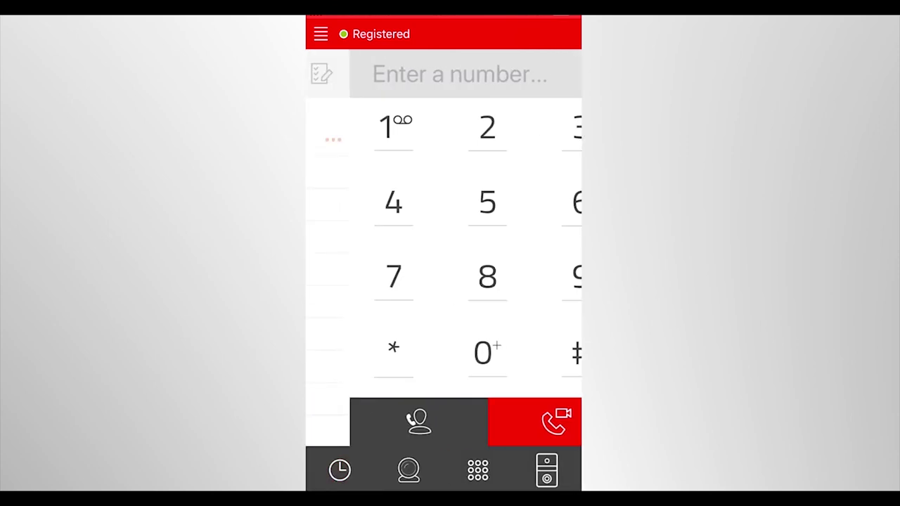